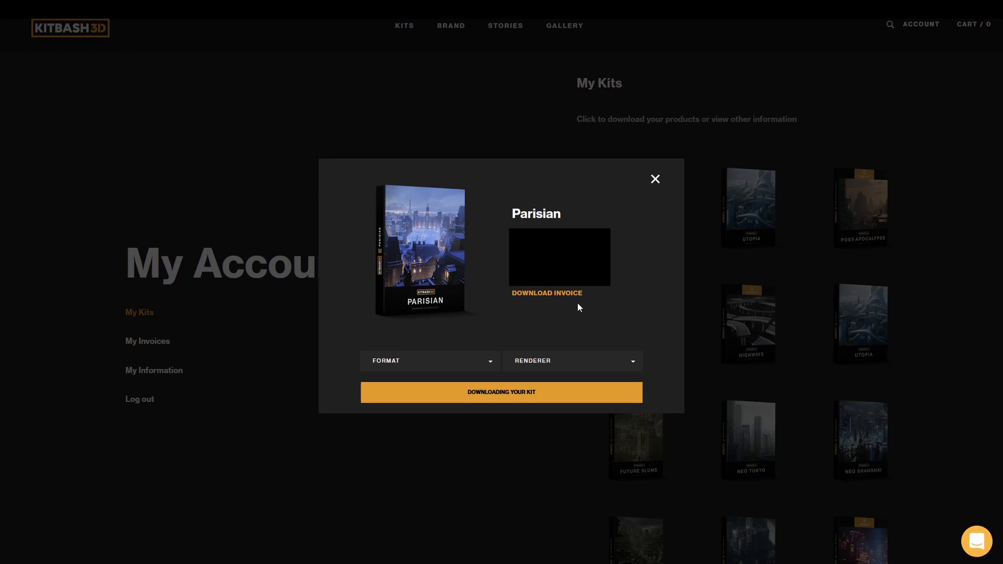
Choose 3ds Max as the kit format and Redshift as the renderer for the Parisian kit.
left_click(414, 357)
left_click(407, 395)
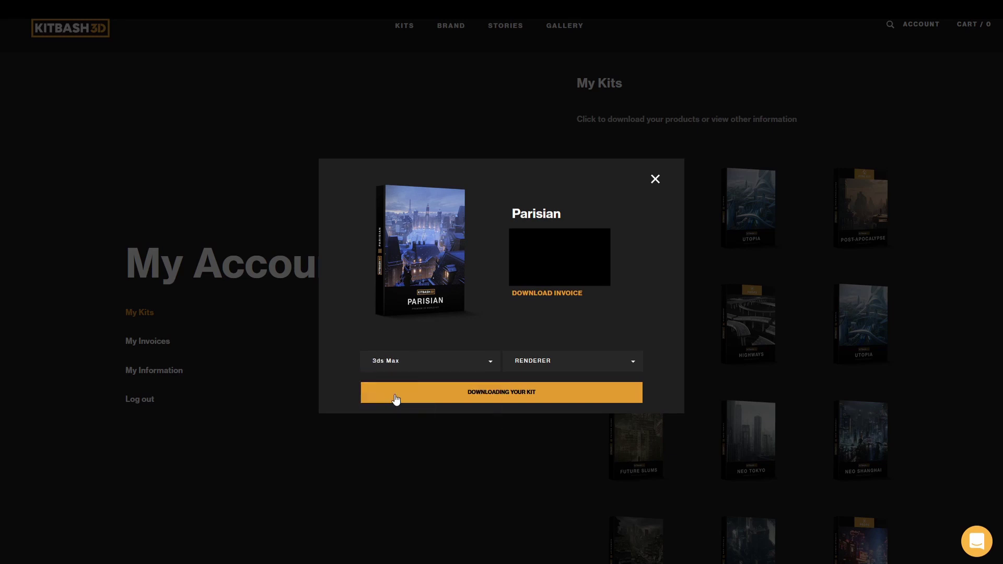
left_click(547, 358)
left_click(529, 403)
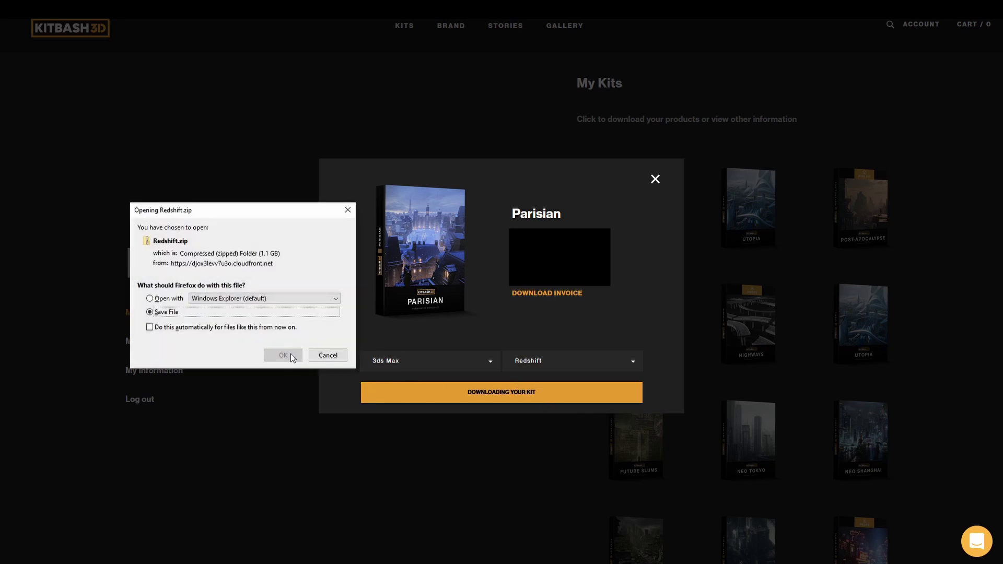
Download the kit and save Redshift.zip to the Desktop.
left_click(283, 355)
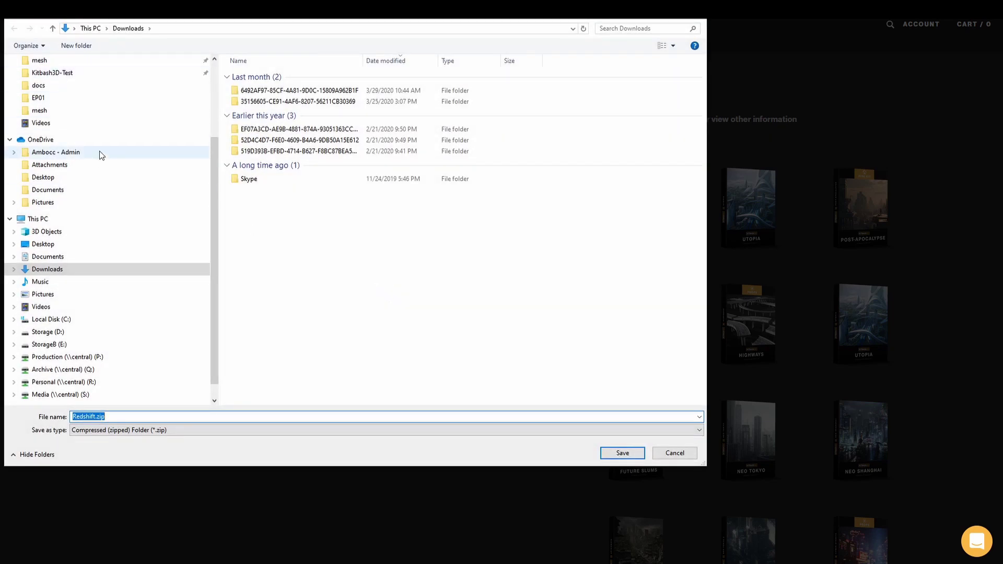
scroll(94, 144, "up", 3)
left_click(40, 82)
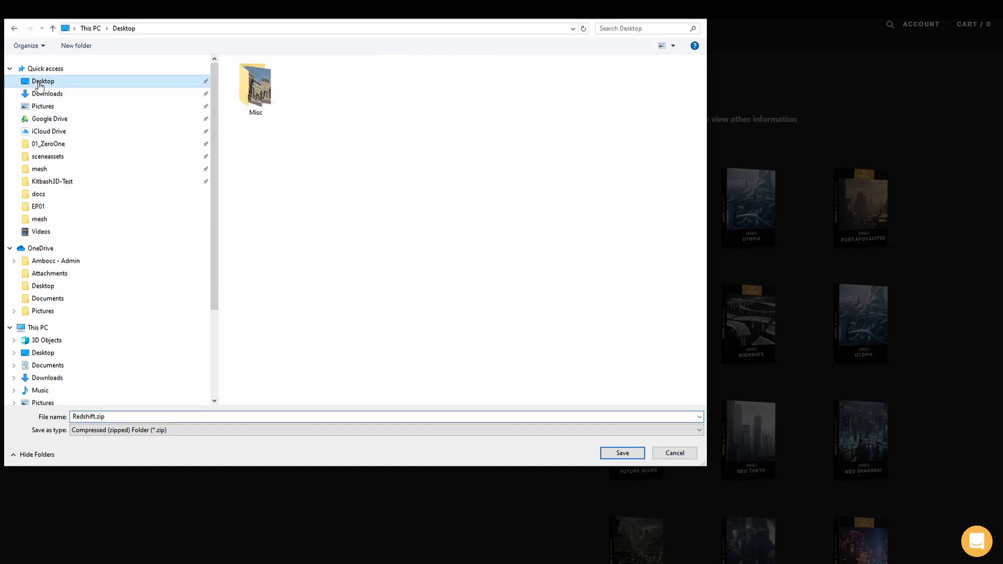
left_click(622, 452)
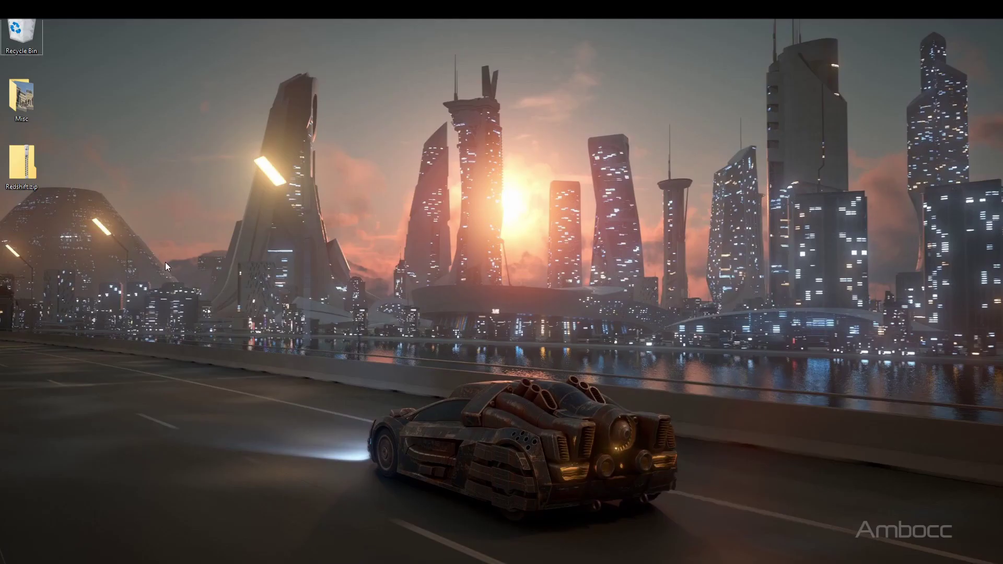
Extract Redshift.zip with 7-Zip into a Redshift folder and look over the Parisian .max scene.
right_click(25, 170)
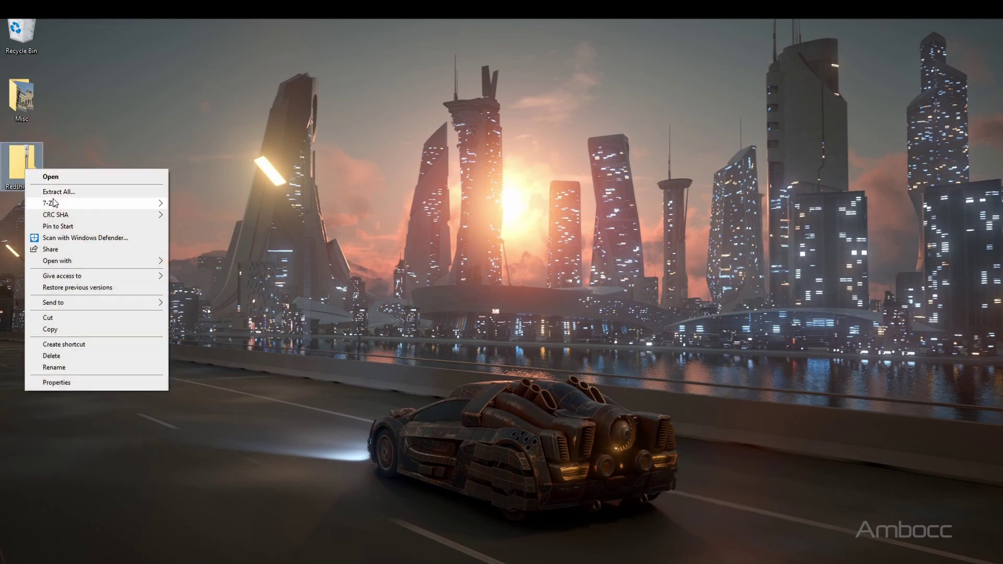
mouse_move(52, 202)
left_click(243, 251)
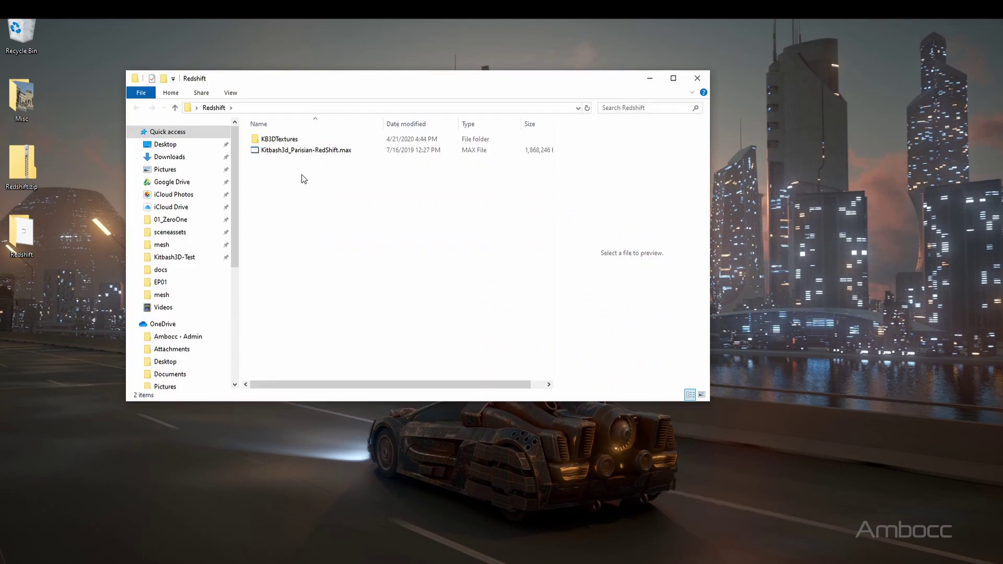
left_click(276, 152)
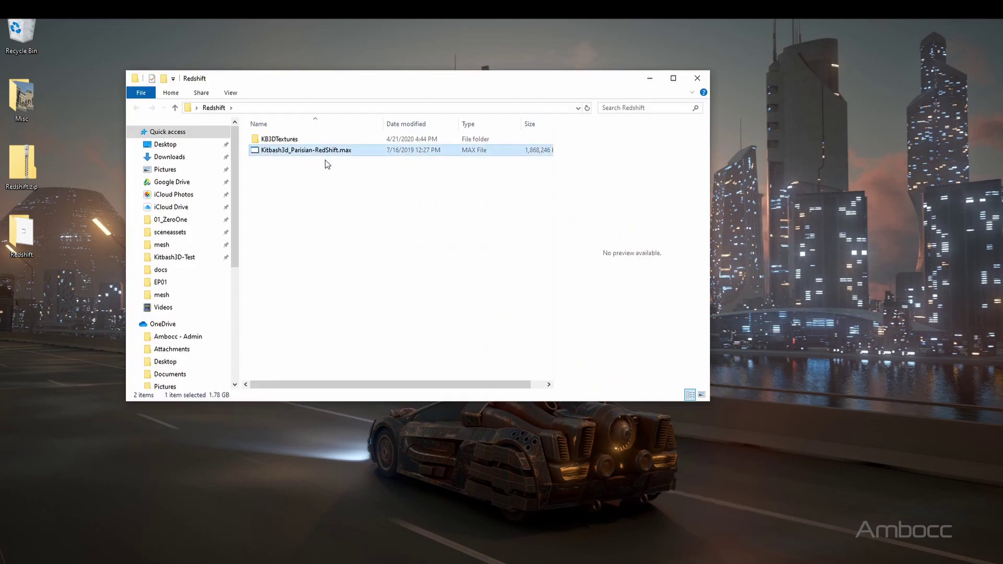
left_click(309, 210)
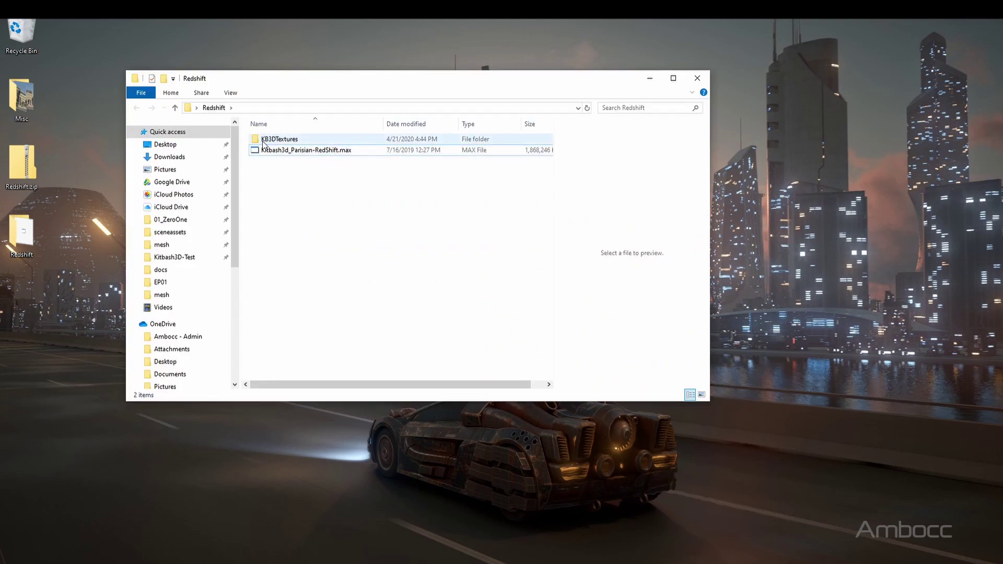
Browse the textures in KB3DTextures, return to the Redshift folder, and close Explorer.
double_click(287, 141)
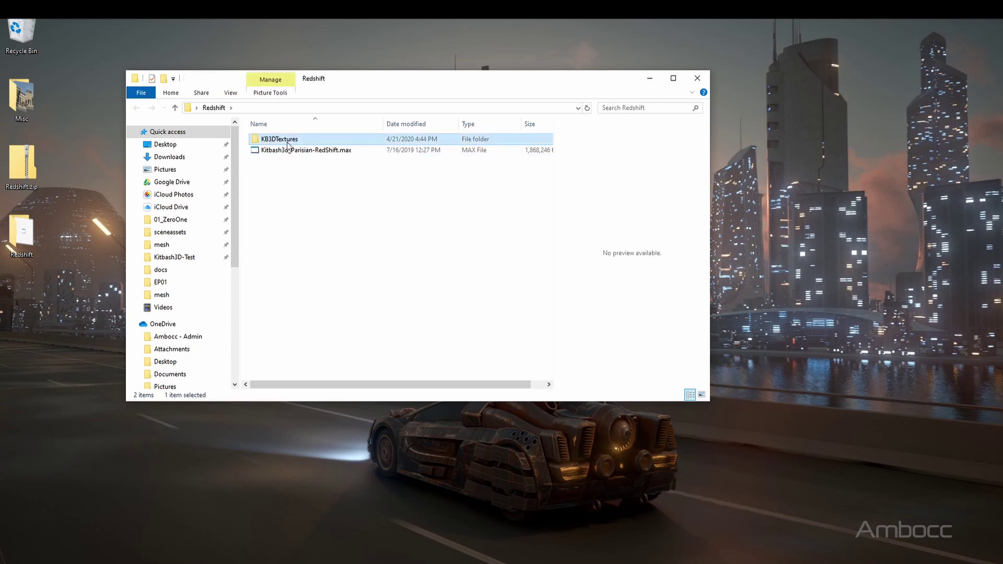
scroll(427, 327, "down", 5)
scroll(427, 327, "down", 10)
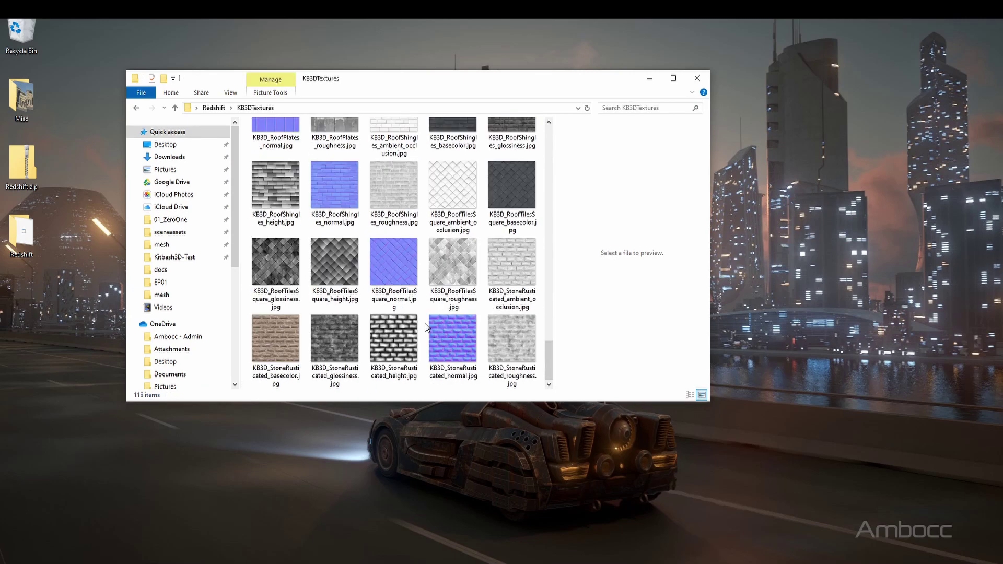
scroll(427, 327, "up", 12)
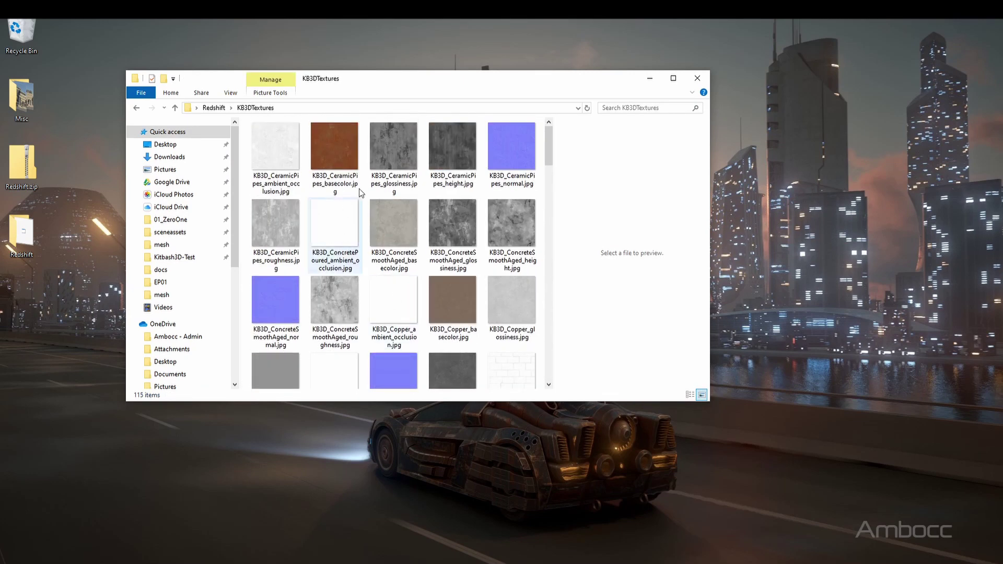
left_click(213, 107)
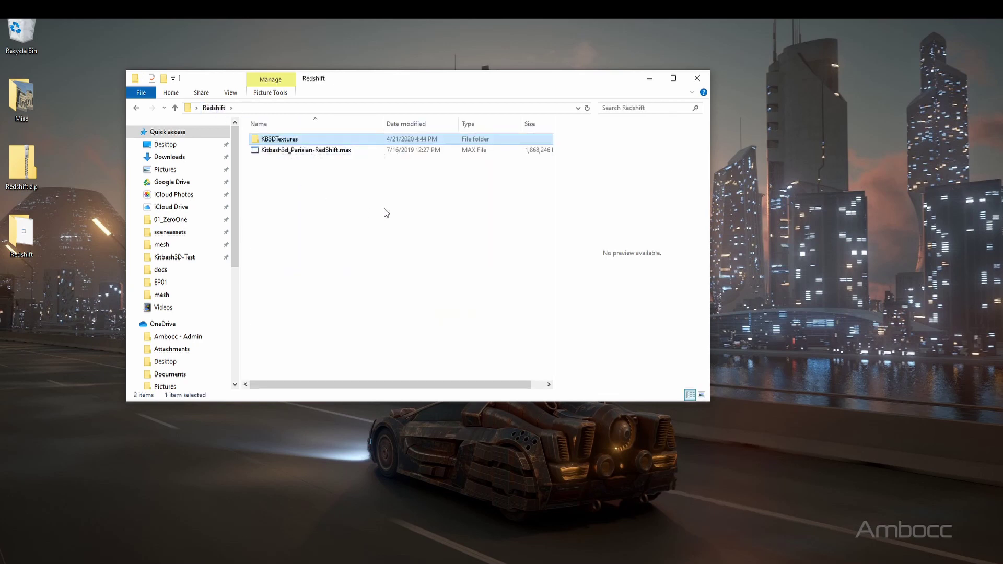
left_click(266, 143)
left_click(361, 241)
left_click(698, 77)
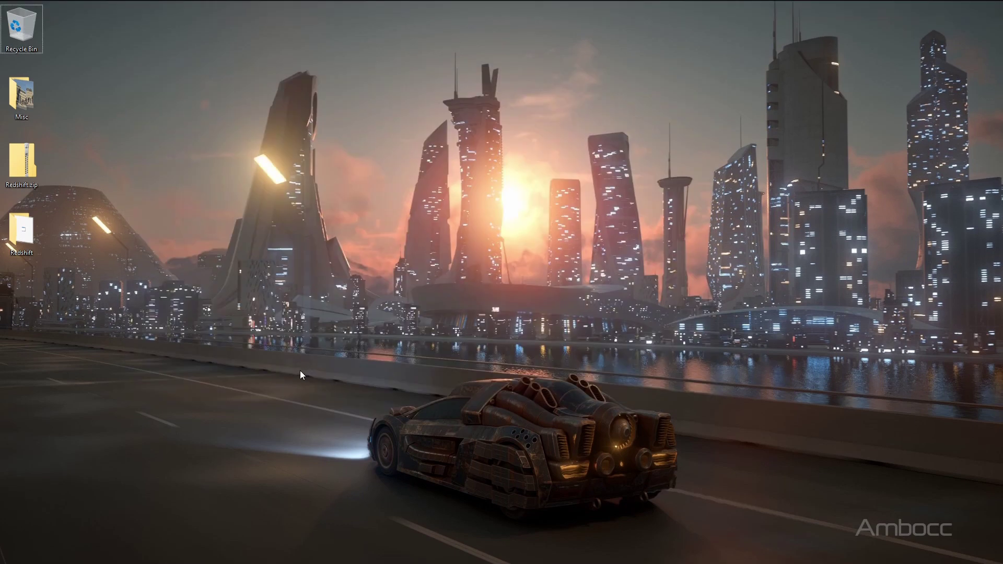
In 3ds Max, open Kitbash3d_Parisian-RedShift.max from the Desktop's Redshift folder.
left_click(452, 558)
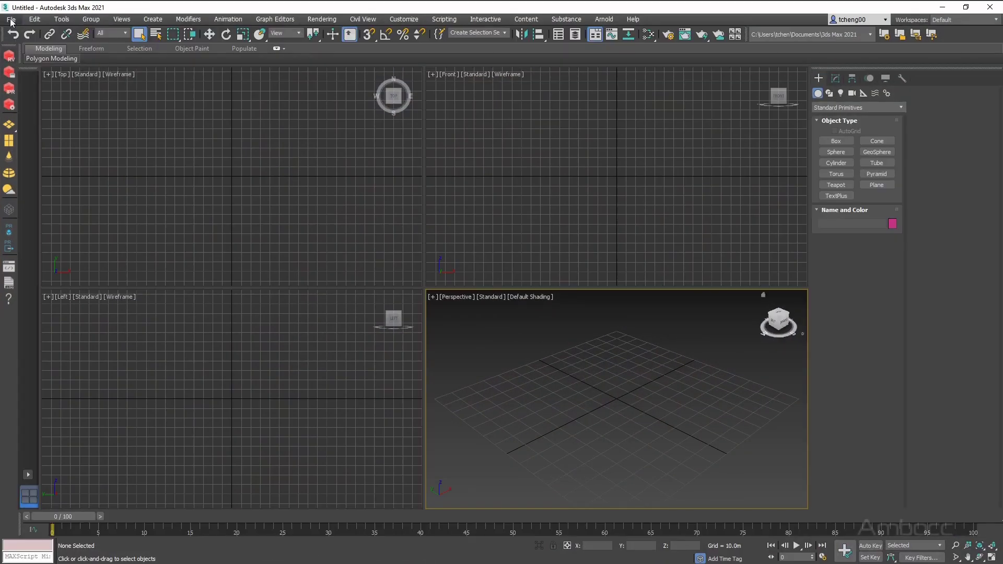
left_click(11, 20)
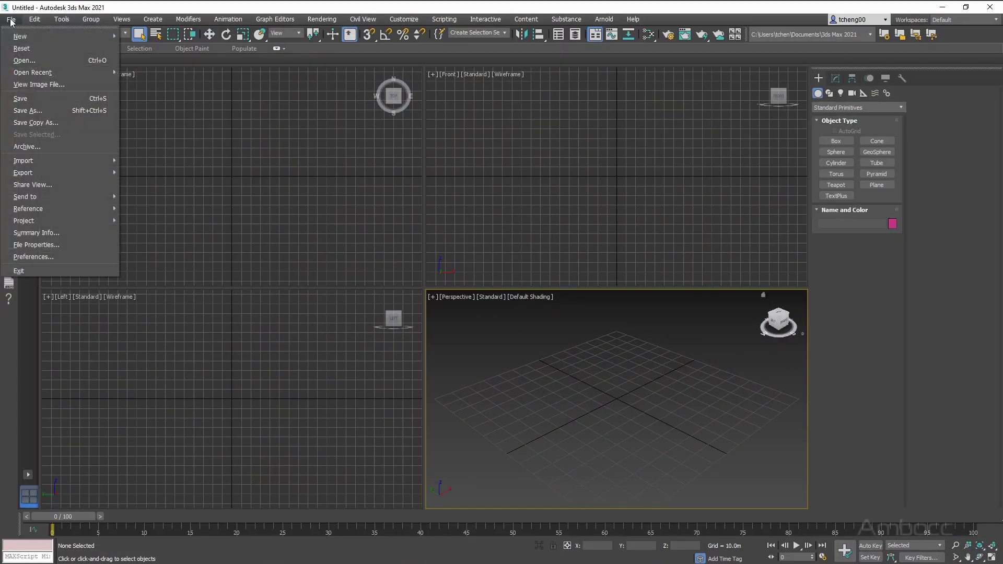
left_click(22, 60)
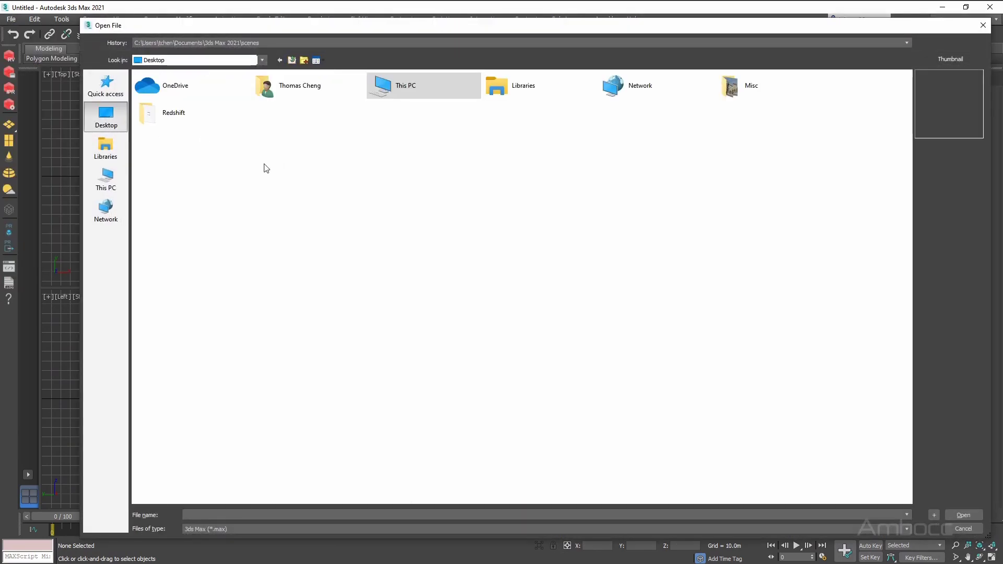
double_click(159, 119)
left_click(208, 97)
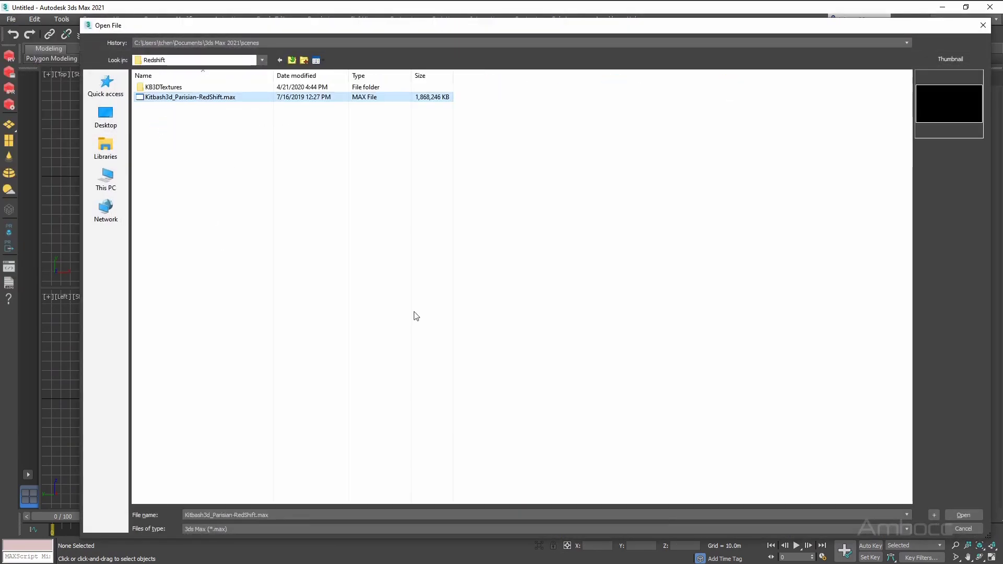
left_click(963, 515)
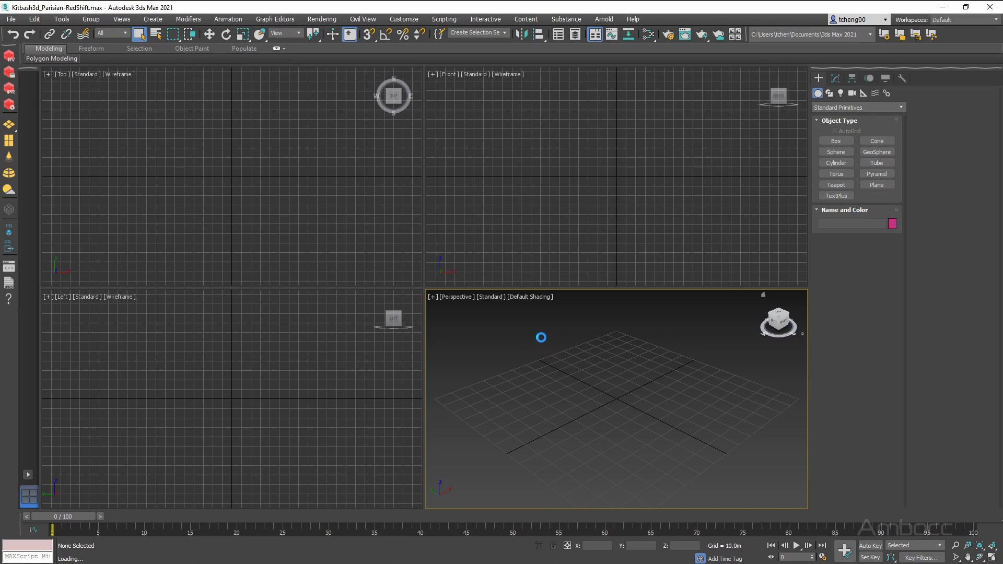
Maximise the Perspective viewport with Alt+W and orbit to a frontal view of the buildings.
mouse_move(513, 370)
middle_mouse_down()
mouse_move(580, 368)
mouse_move(518, 370)
mouse_move(524, 357)
middle_mouse_up()
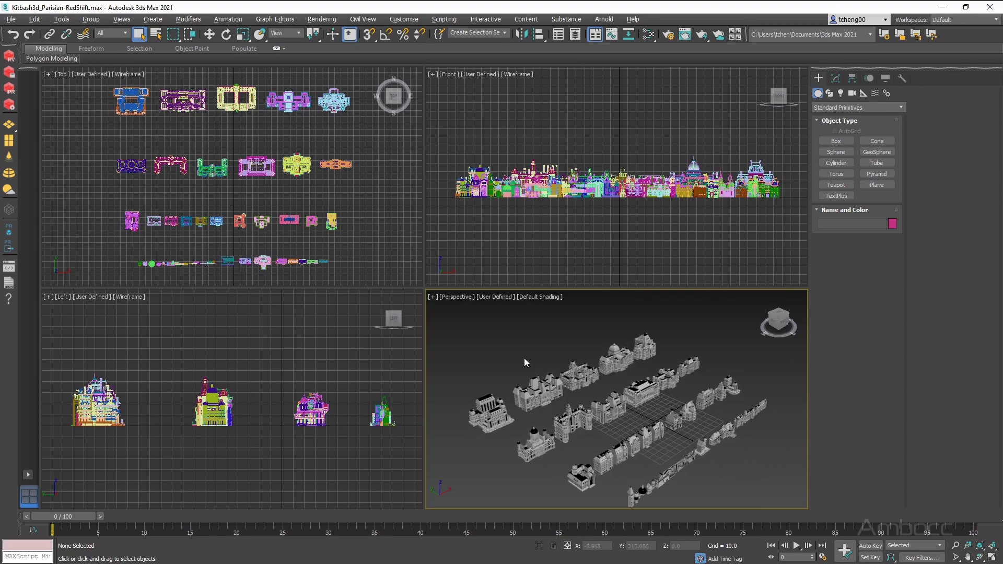
key("alt+w")
middle_click_drag(487, 342, 468, 330, "alt")
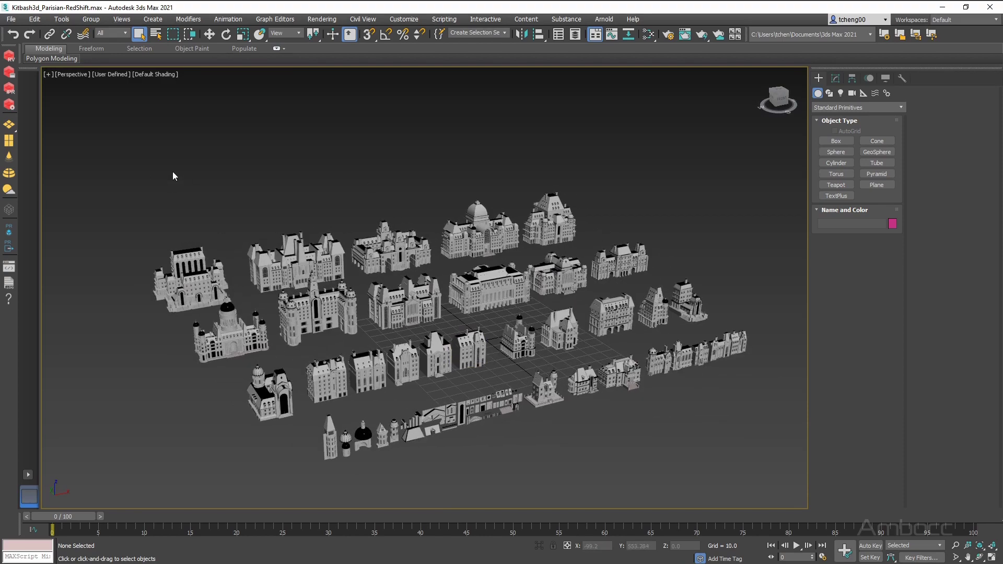
left_click(11, 19)
mouse_move(69, 208)
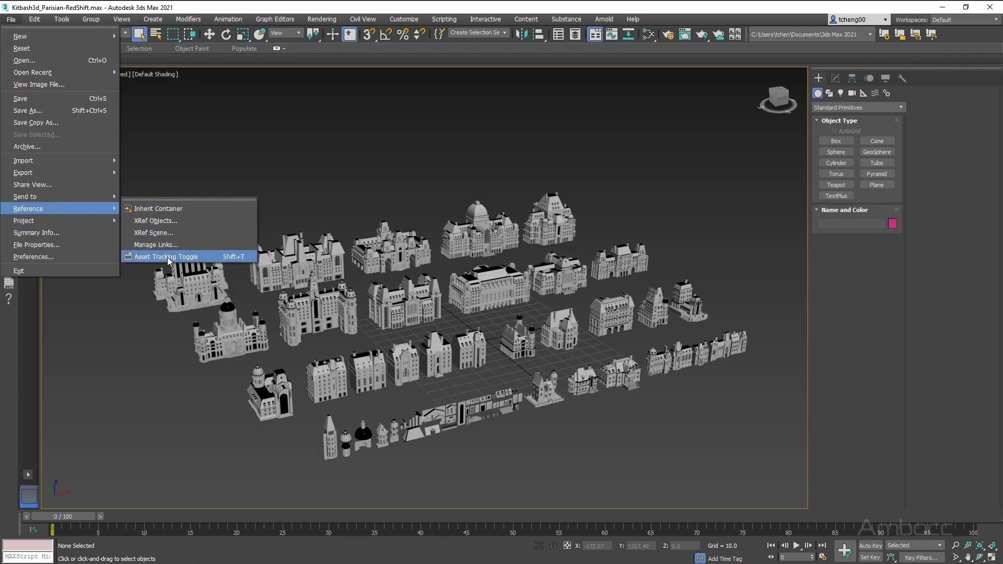
Select every texture entry in Asset Tracking and choose Set Path for them.
left_click(168, 257)
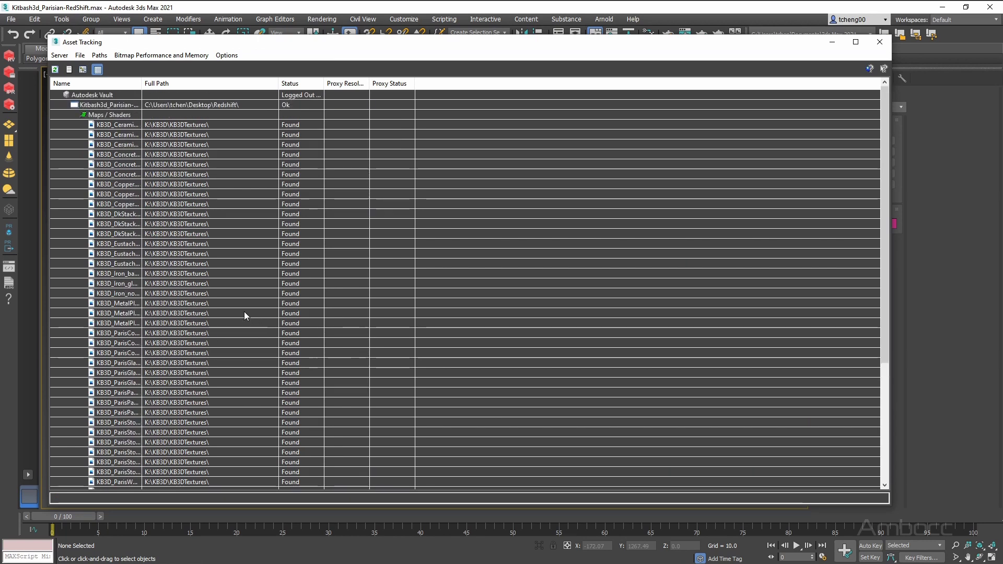
left_click(186, 125)
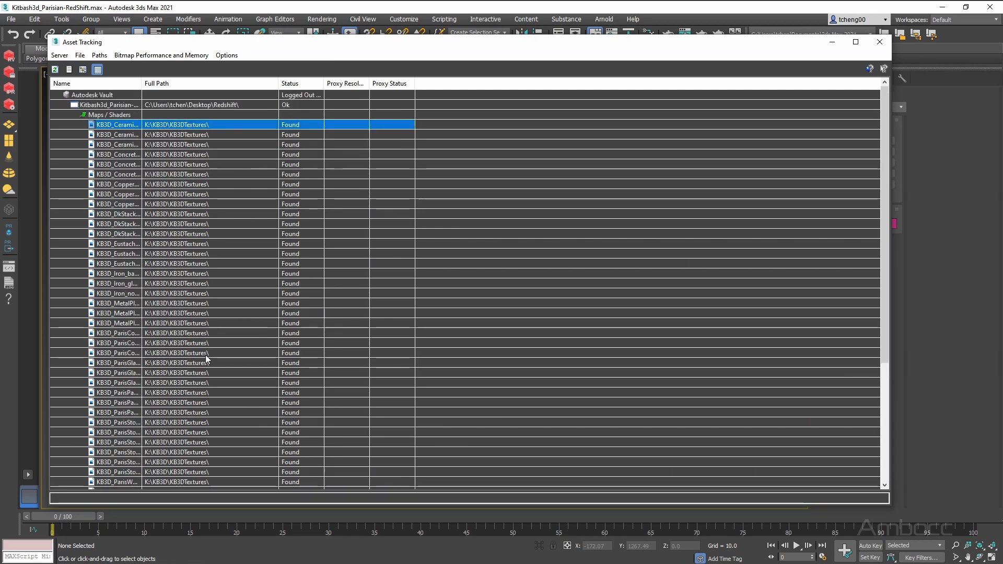
scroll(207, 359, "down", 6)
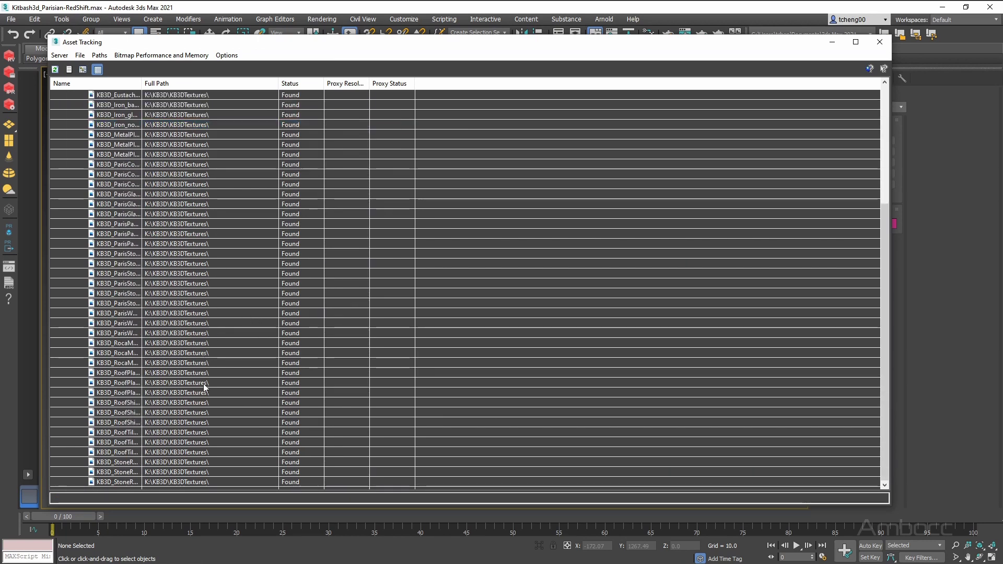
left_click(194, 481, "shift")
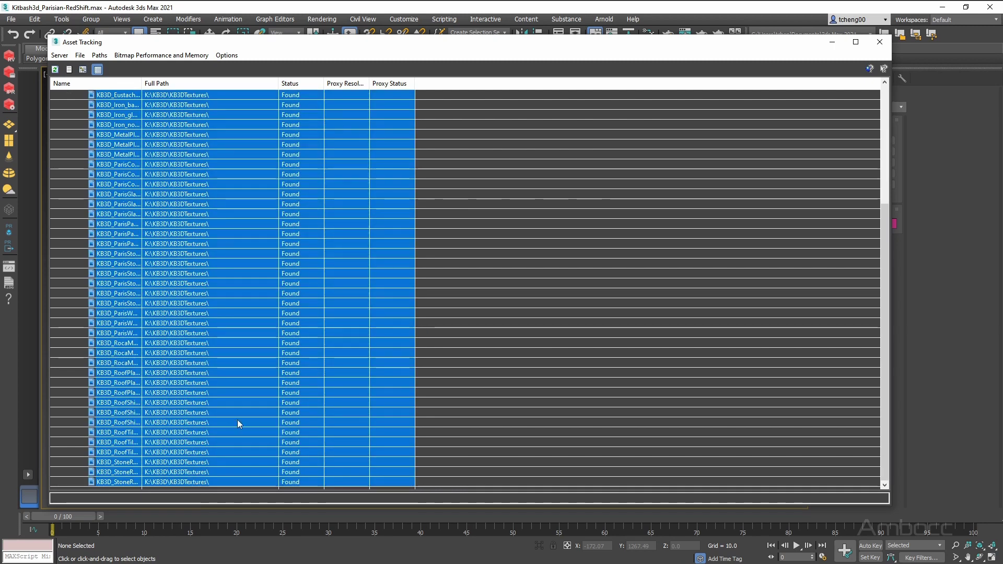
scroll(218, 475, "up", 6)
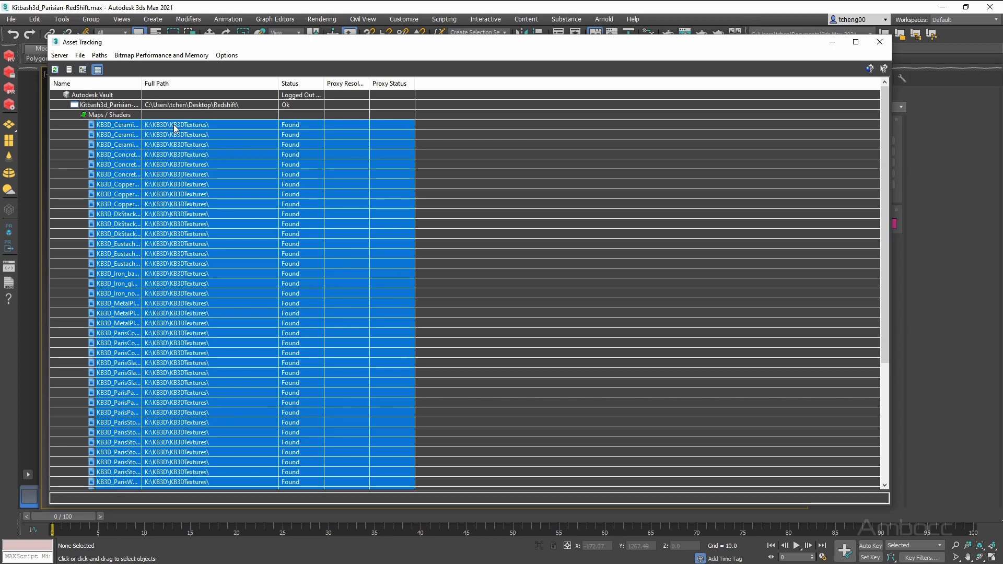
right_click(174, 128)
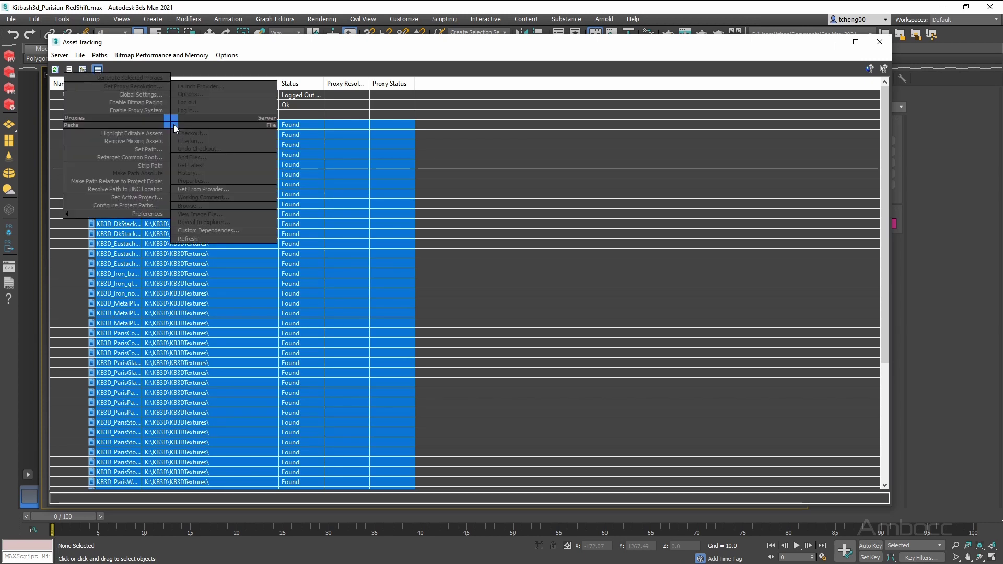
left_click(153, 150)
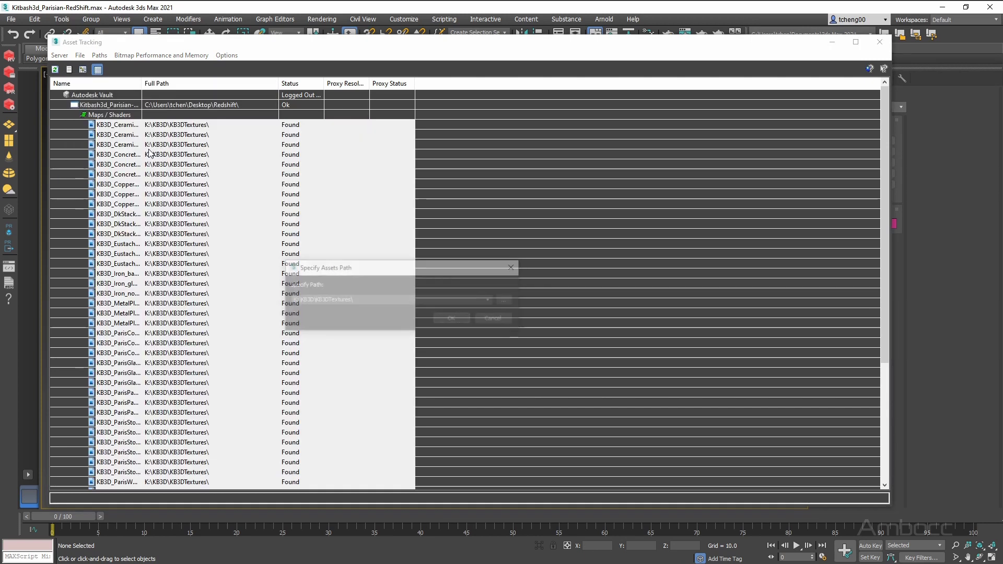
Point the selected textures to Desktop\Redshift\KB3DTextures and confirm the new path.
left_click(507, 301)
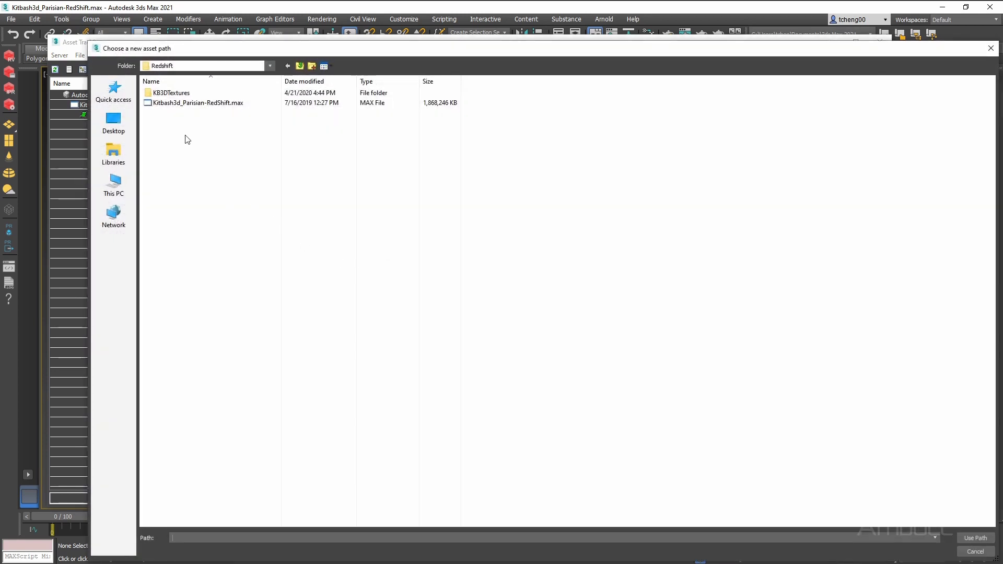
left_click(114, 122)
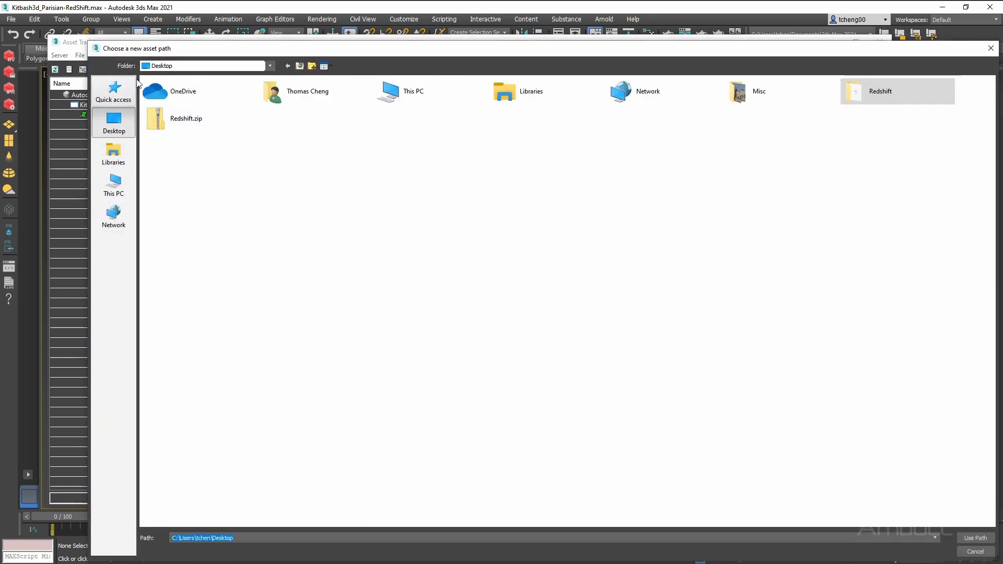
double_click(862, 94)
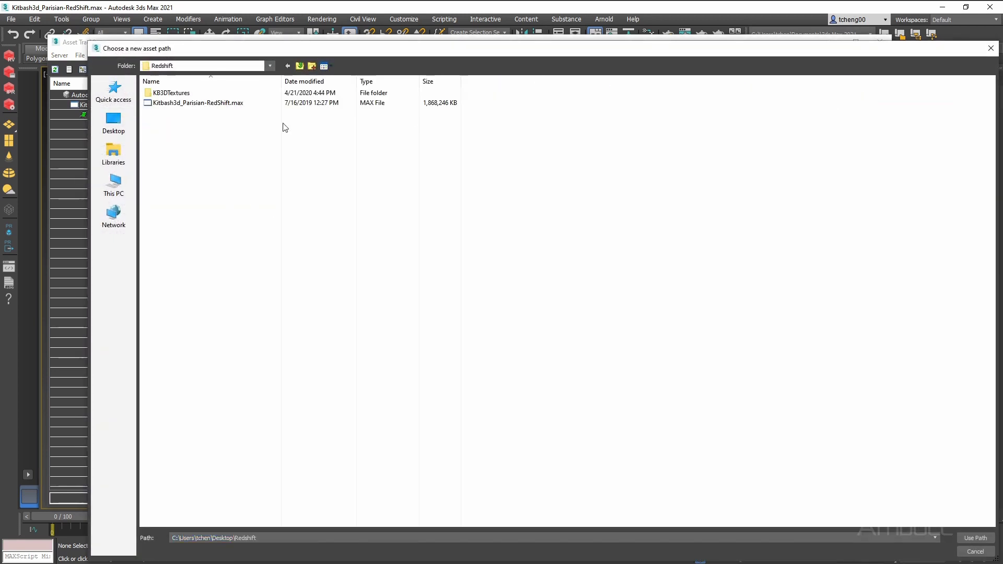
double_click(167, 94)
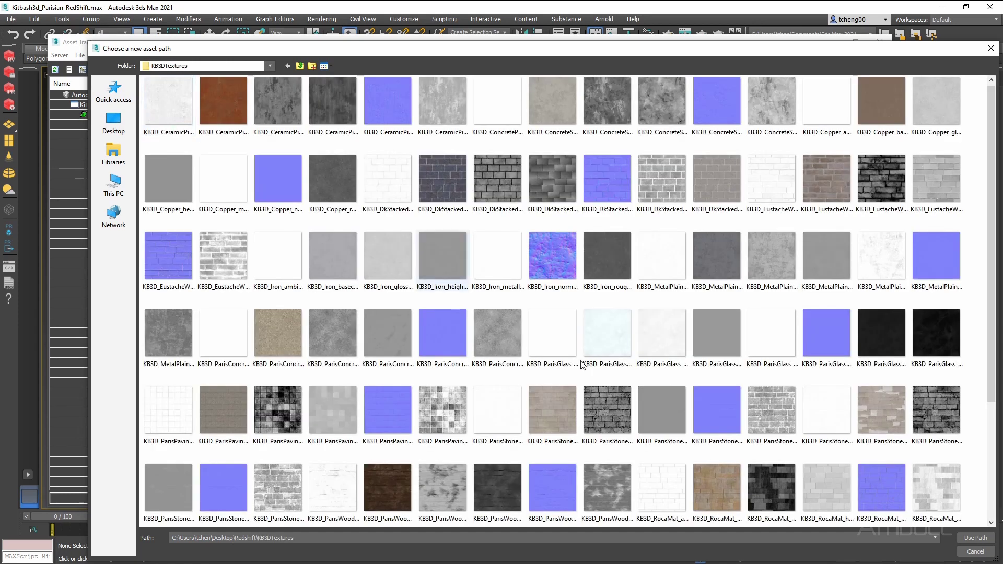
left_click(978, 538)
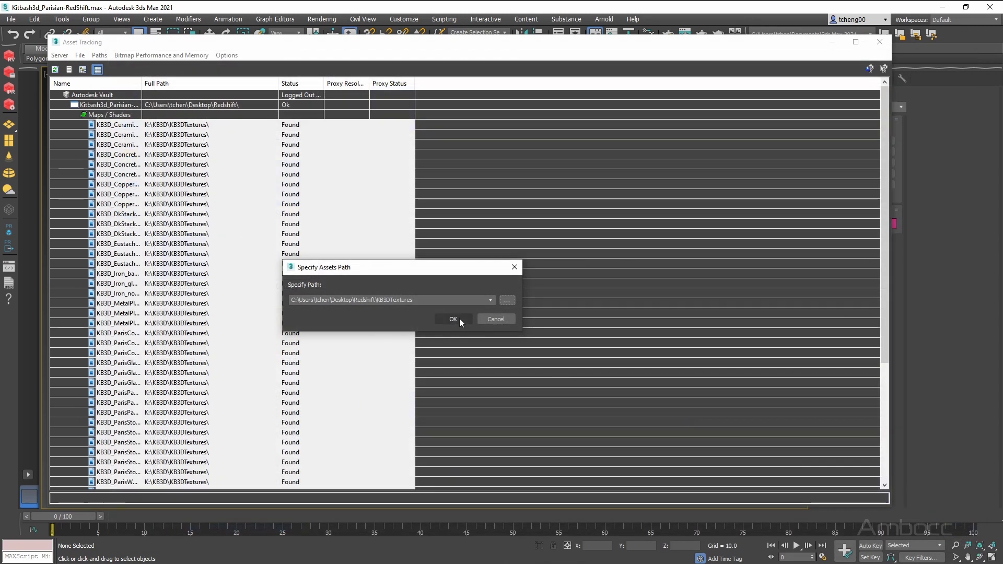
left_click(453, 319)
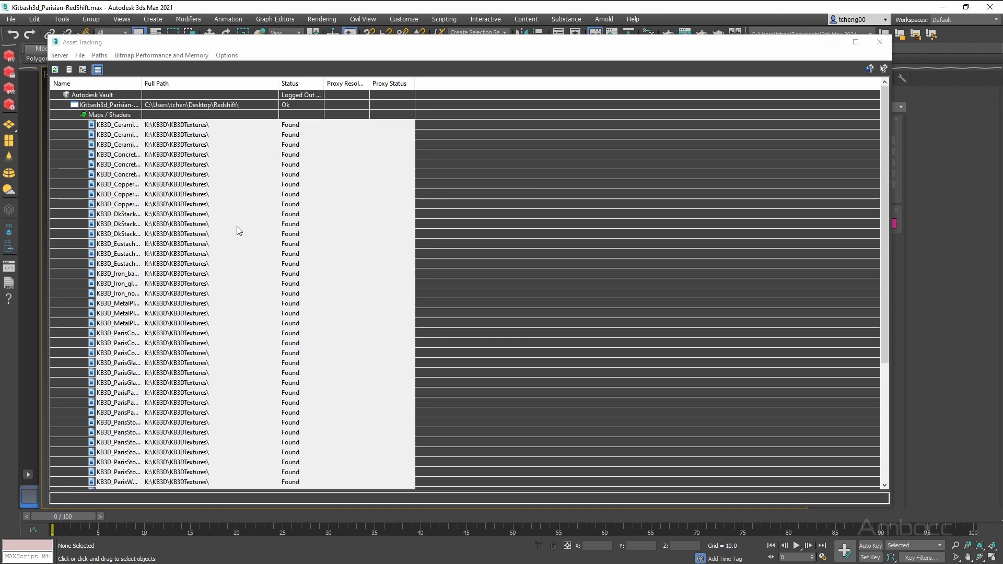
Widen the Full Path column to check the updated paths, then close Asset Tracking.
left_click_drag(279, 83, 342, 83)
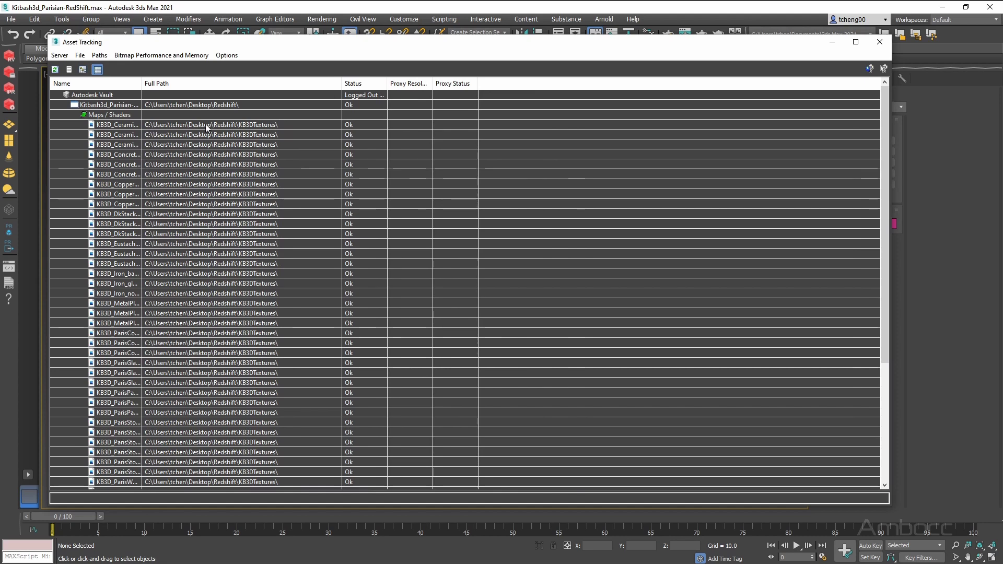
scroll(243, 244, "down", 5)
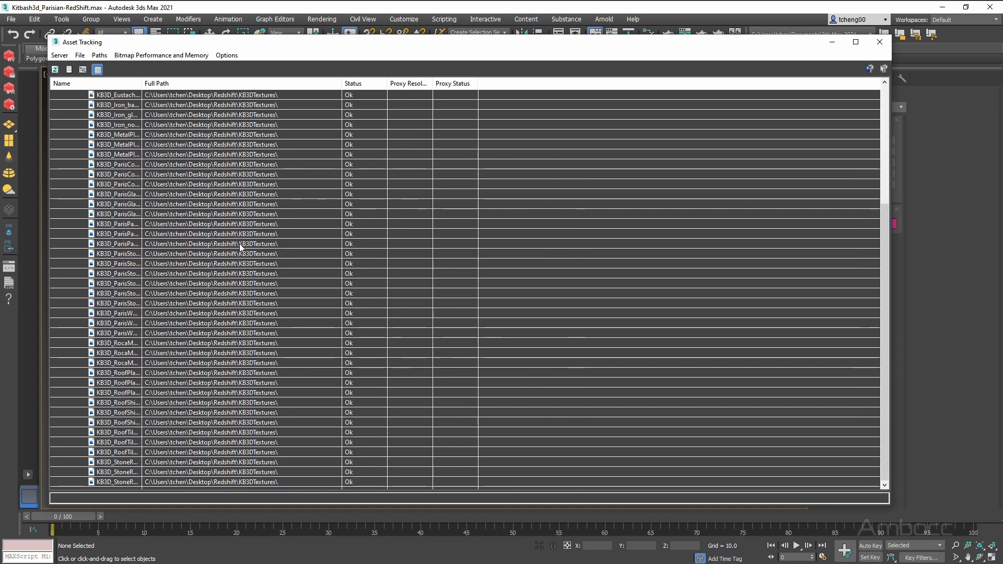
scroll(243, 244, "up", 5)
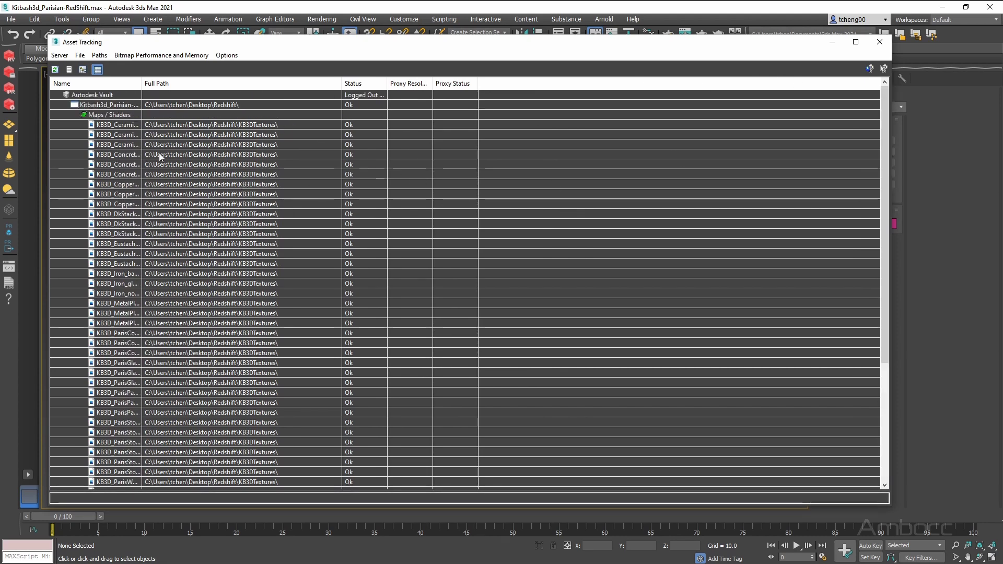
left_click(880, 42)
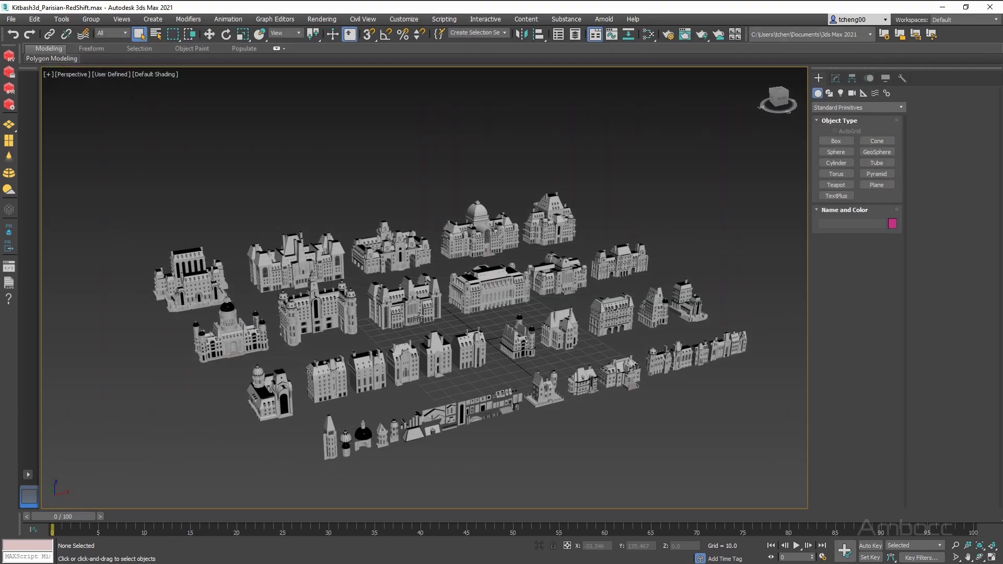
middle_click_drag(506, 305, 503, 309)
Show the Scene Explorer docked beside the viewport.
key("shift+z")
key("shift+z")
key("shift+z")
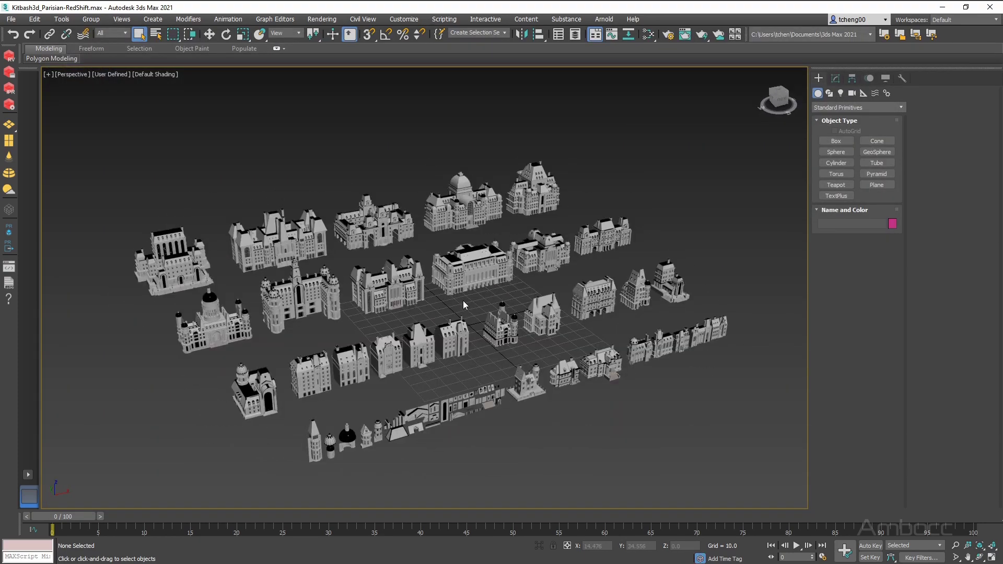
left_click(559, 34)
left_click_drag(251, 217, 248, 136)
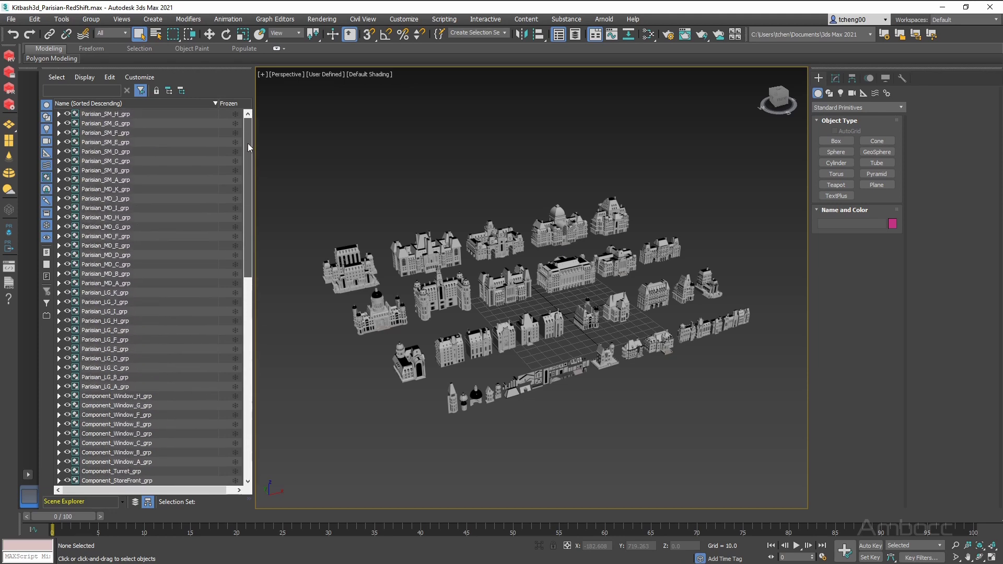
left_click_drag(250, 166, 251, 308)
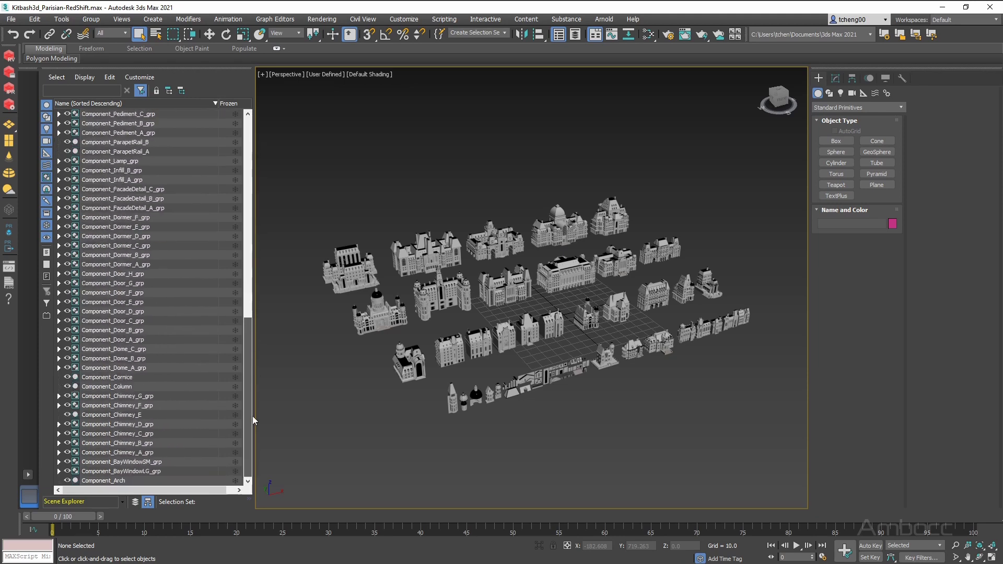
Switch the Create > Lights type list to Redshift lights.
left_click(841, 94)
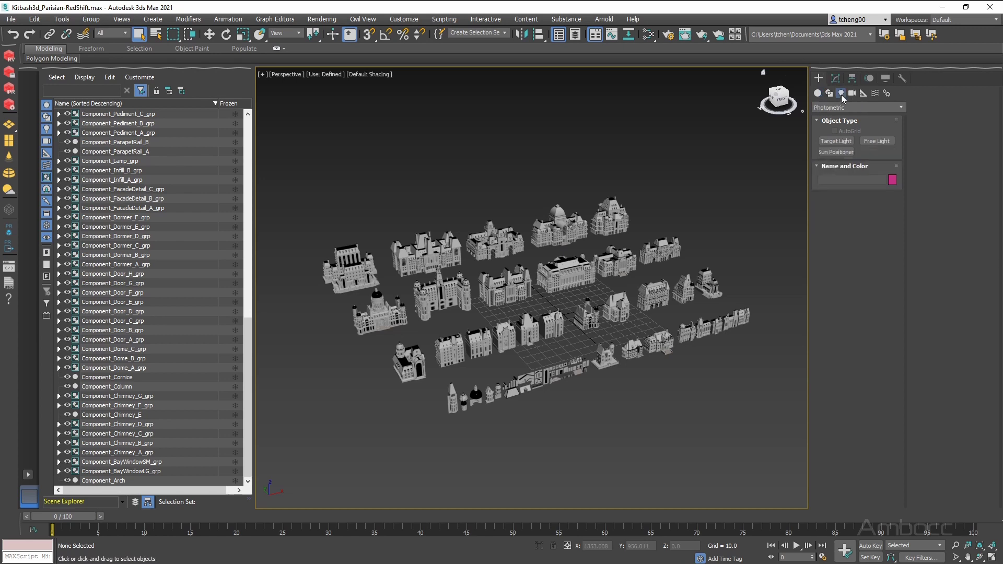
left_click(836, 108)
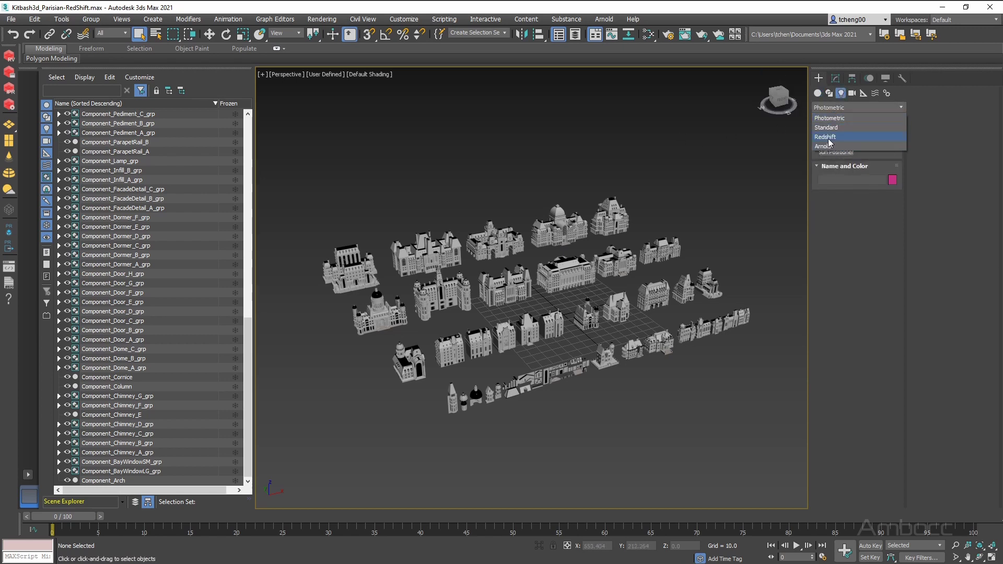
left_click(828, 138)
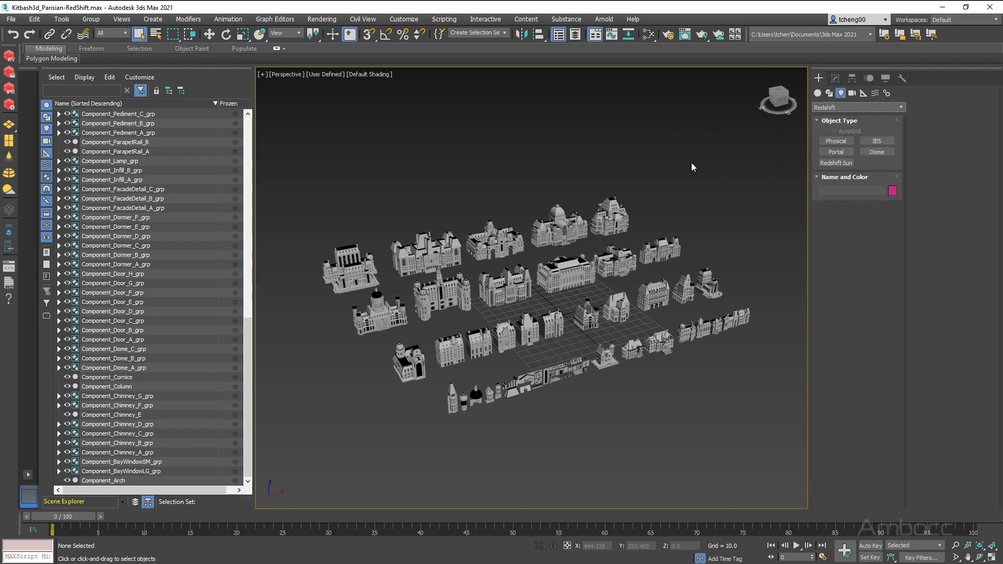
middle_click_drag(690, 164, 730, 202, "alt")
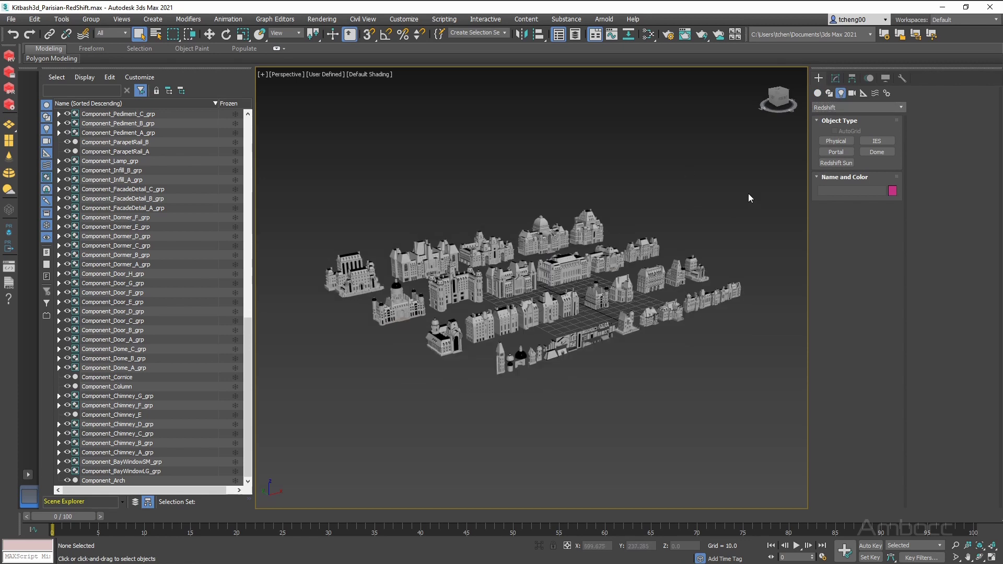
Place Redshift Sun RsSun001 high above the city aimed into the buildings, then show its Modify parameters.
left_click(837, 162)
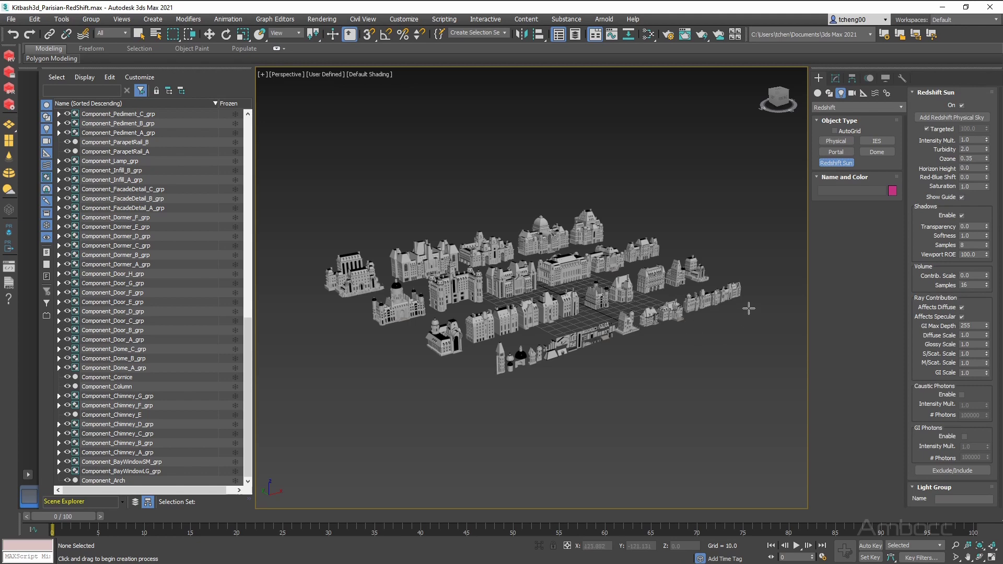
left_click_drag(742, 316, 557, 292)
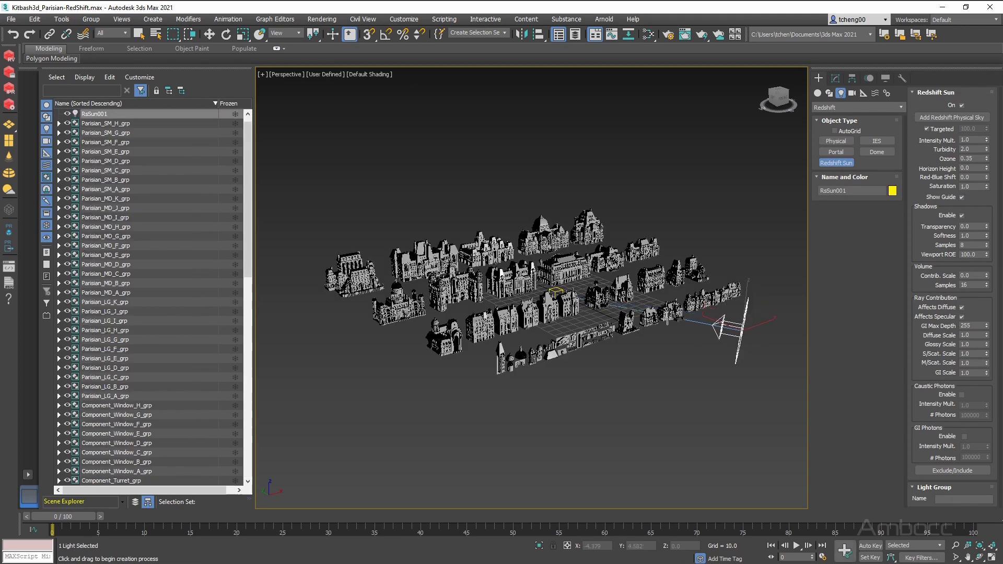
left_click(732, 238)
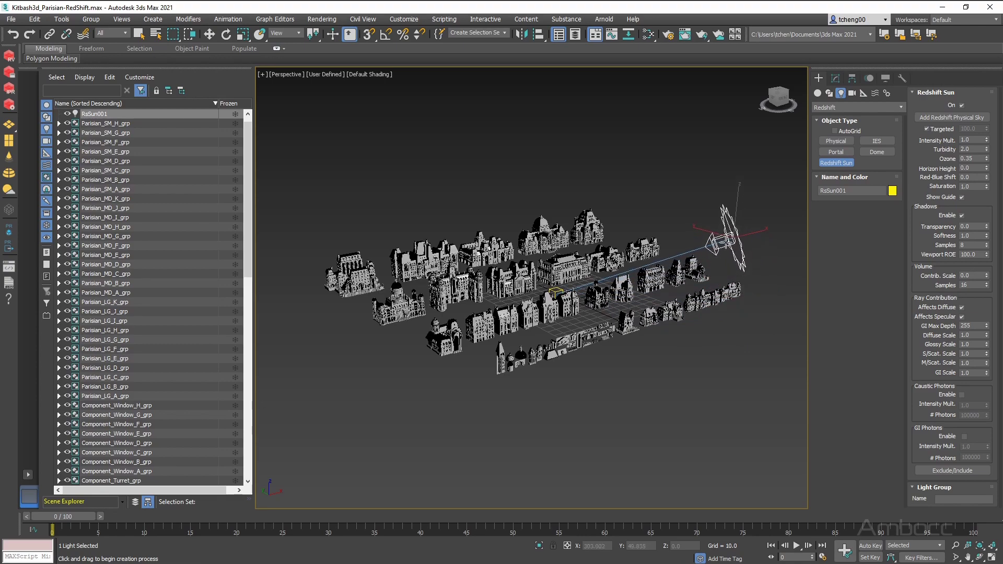
middle_click_drag(566, 312, 637, 281, "alt")
left_click(836, 79)
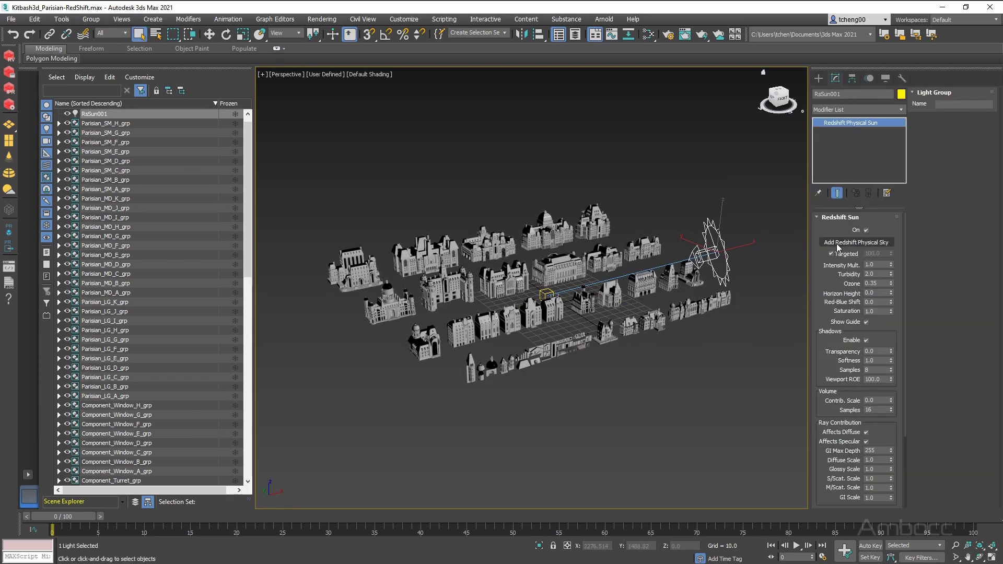
Add a Redshift Physical Sky and verify Environment and Effects lists Daylight Env (RS Physical Sky).
left_click(868, 243)
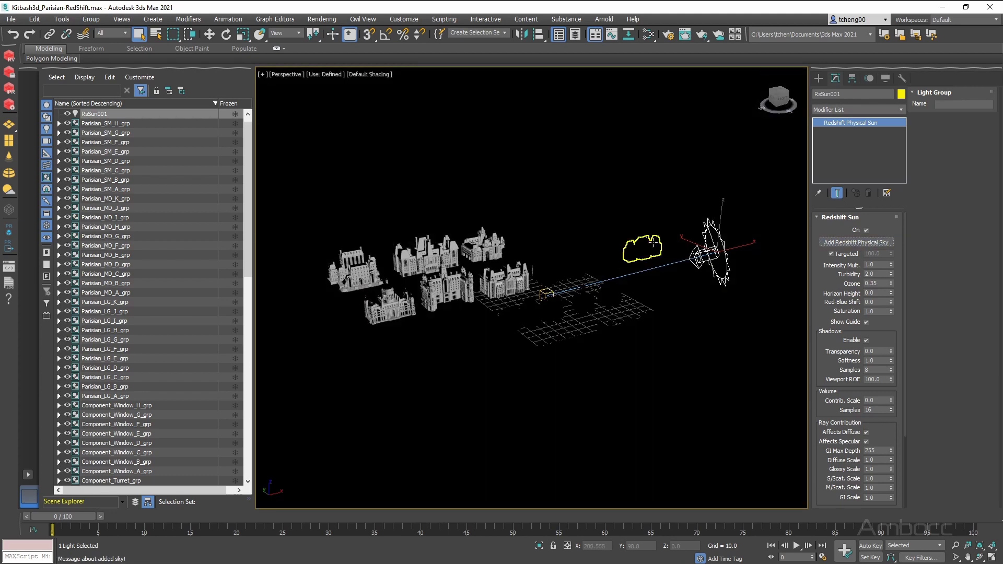
middle_click_drag(486, 330, 471, 220, "alt")
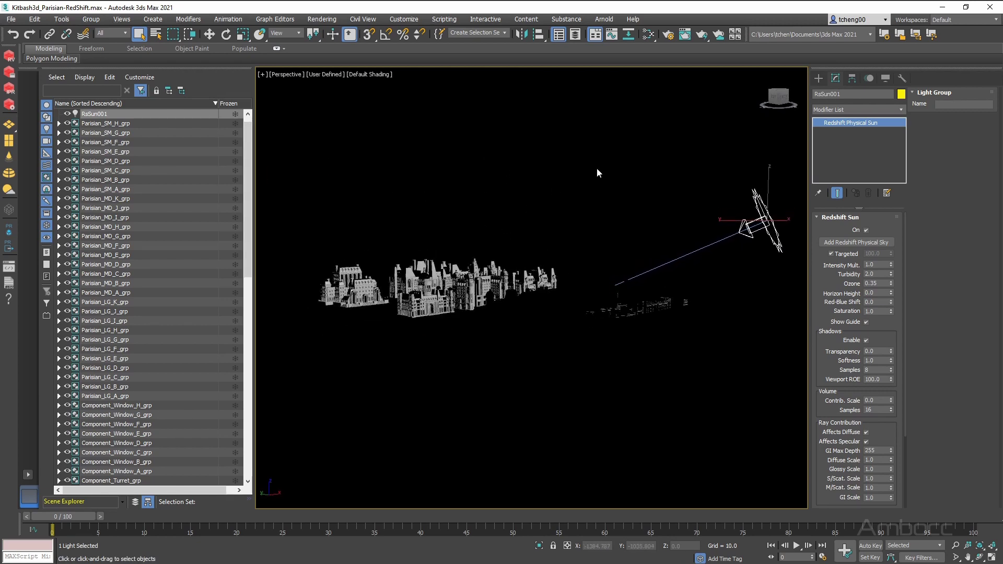
middle_click_drag(582, 177, 481, 266, "alt")
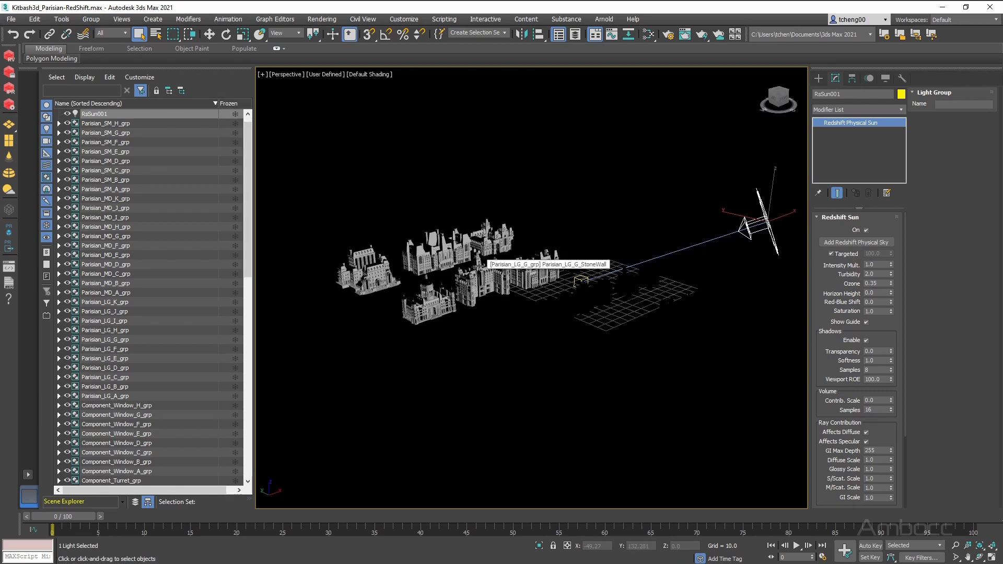
key("8")
left_click_drag(485, 62, 213, 44)
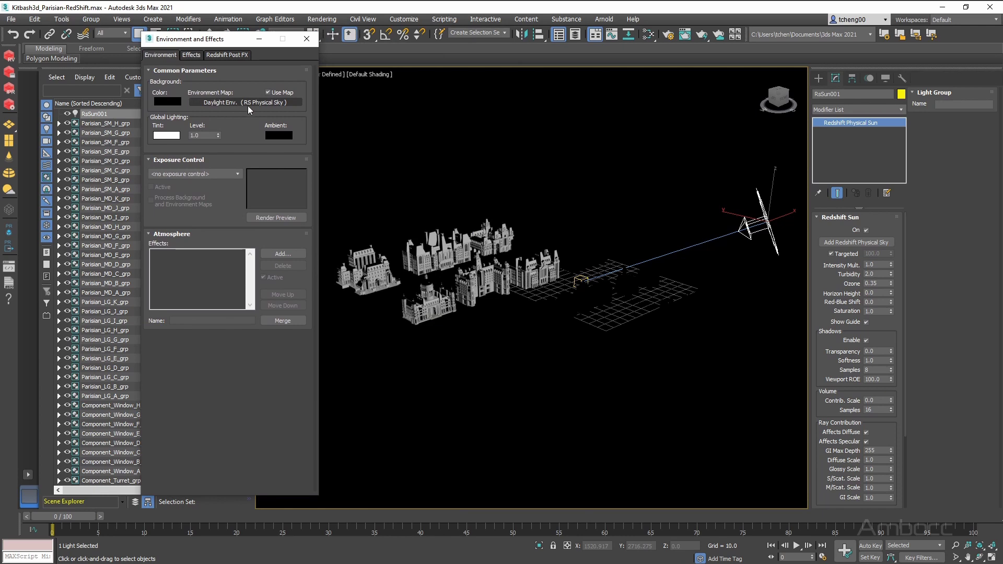
left_click(307, 39)
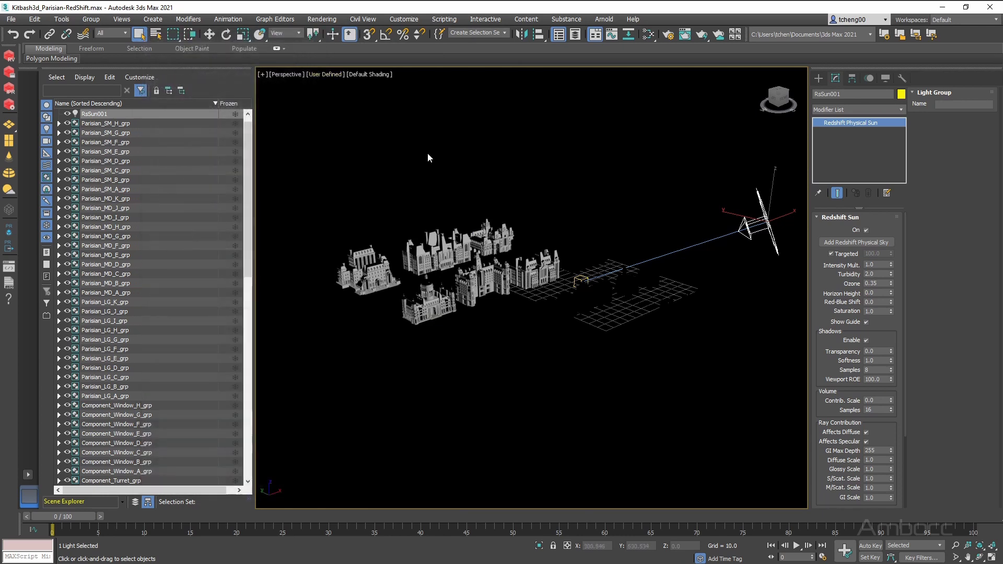
Start a Redshift IPR render and review the sunlit city in the Render View while orbiting.
left_click(9, 90)
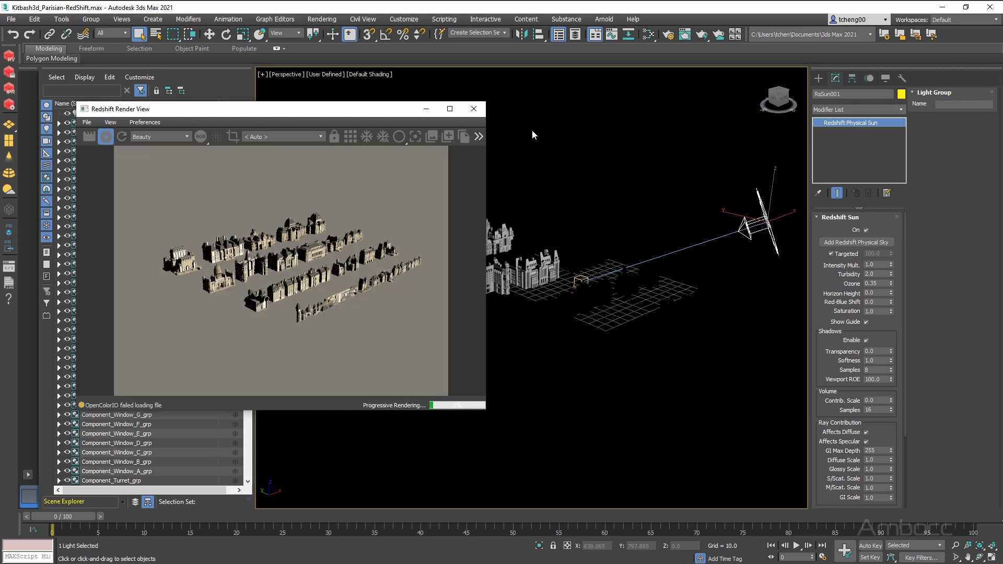
scroll(239, 291, "up", 2)
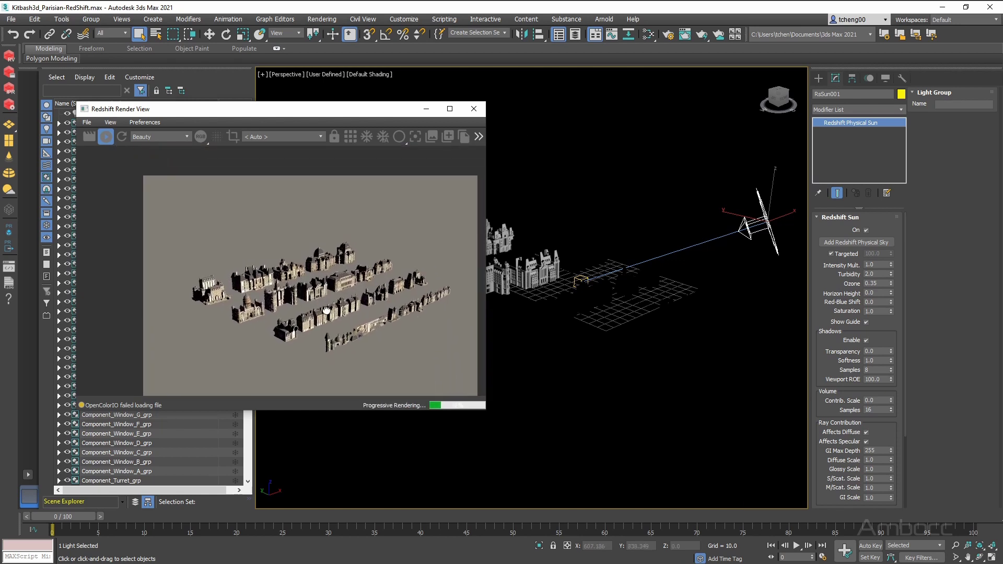
scroll(238, 289, "up", 5)
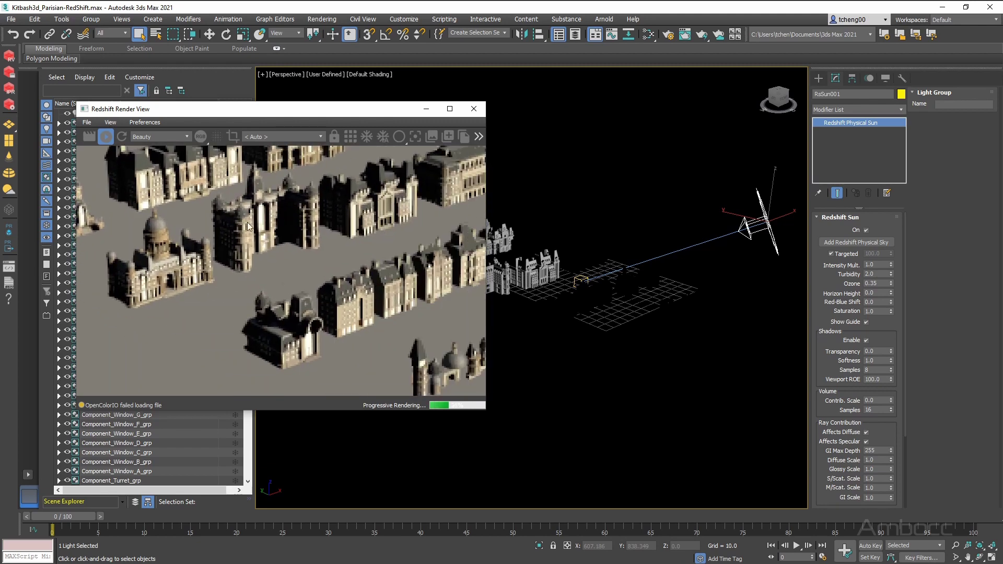
scroll(310, 275, "down", 4)
middle_click_drag(251, 277, 291, 280)
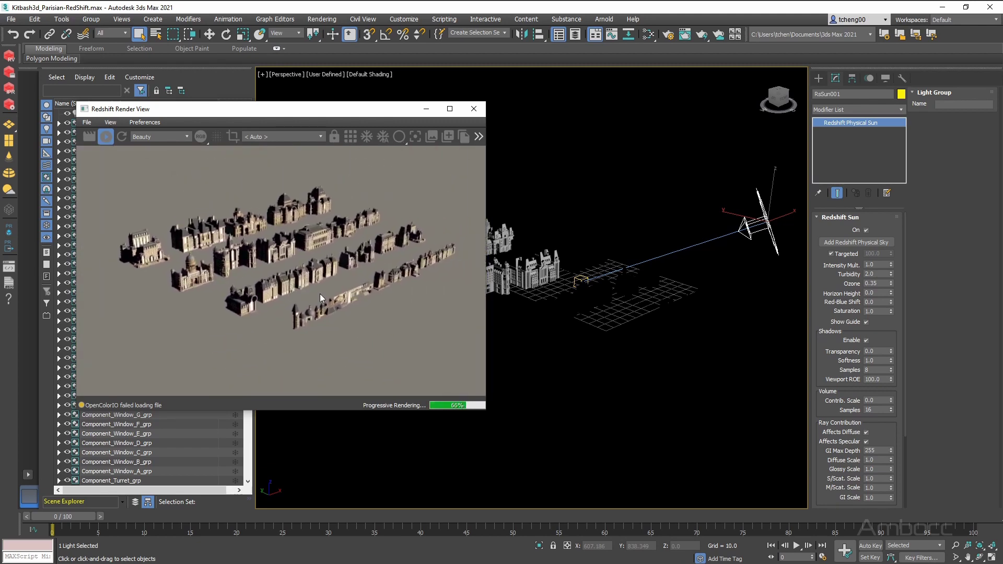
middle_click_drag(638, 359, 644, 350, "alt")
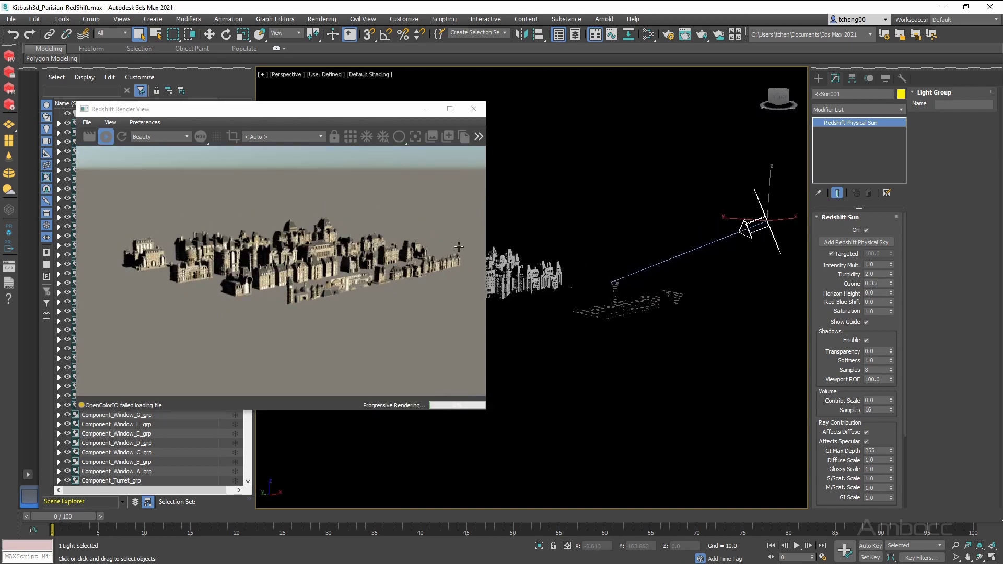
left_click_drag(340, 103, 146, 101)
middle_click_drag(406, 325, 565, 323, "alt")
Isolate the Parisian_LG_A_grp building with Alt+Q and frame it close up for the preview.
left_click(565, 323)
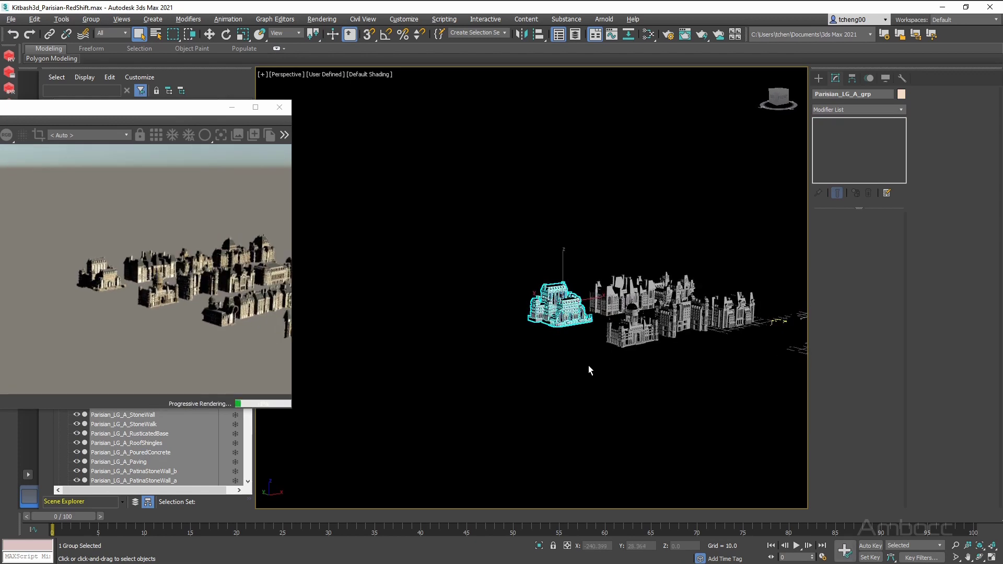
key("alt+q")
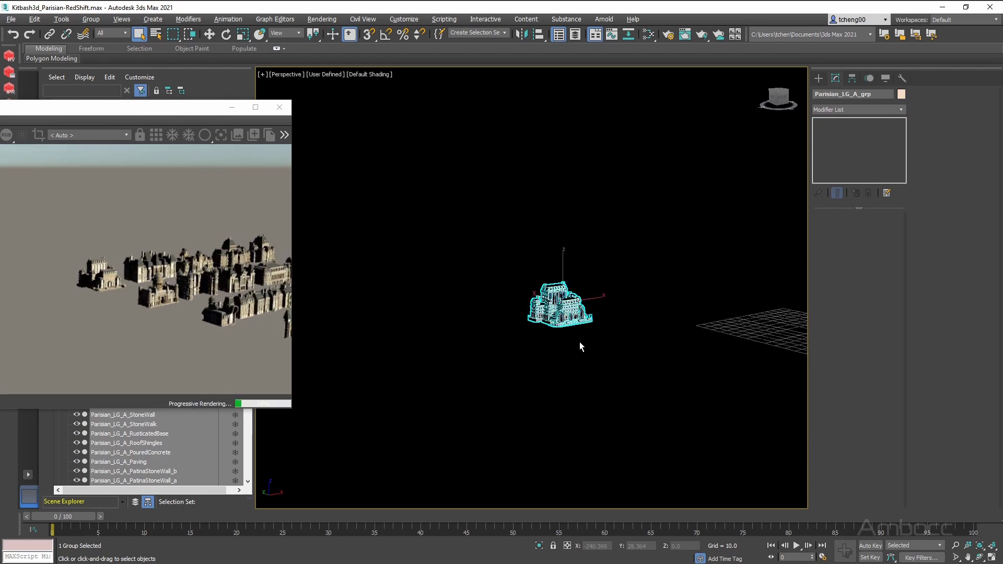
key("z")
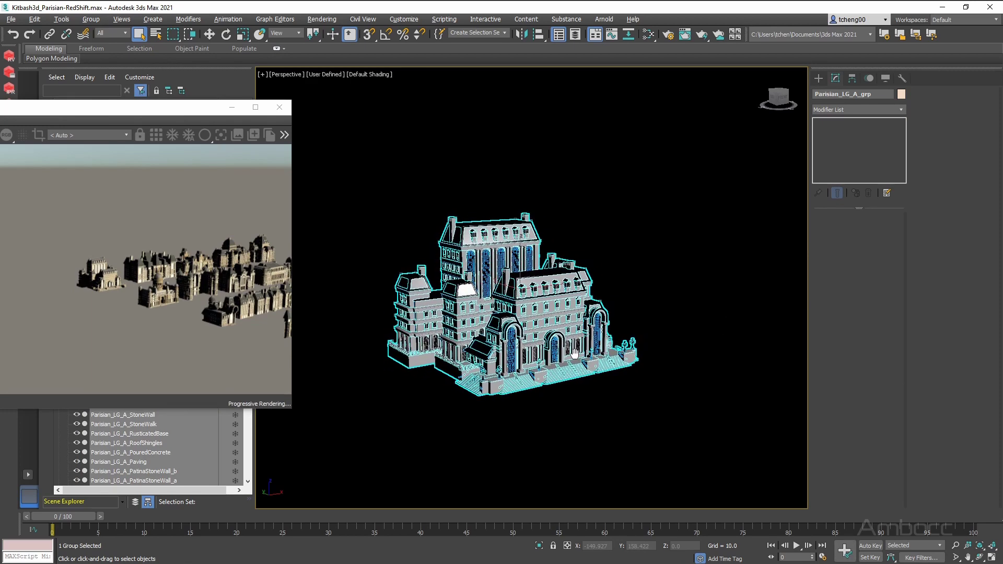
left_click_drag(185, 108, 315, 118)
middle_click_drag(522, 314, 565, 314, "alt")
scroll(544, 306, "up", 5)
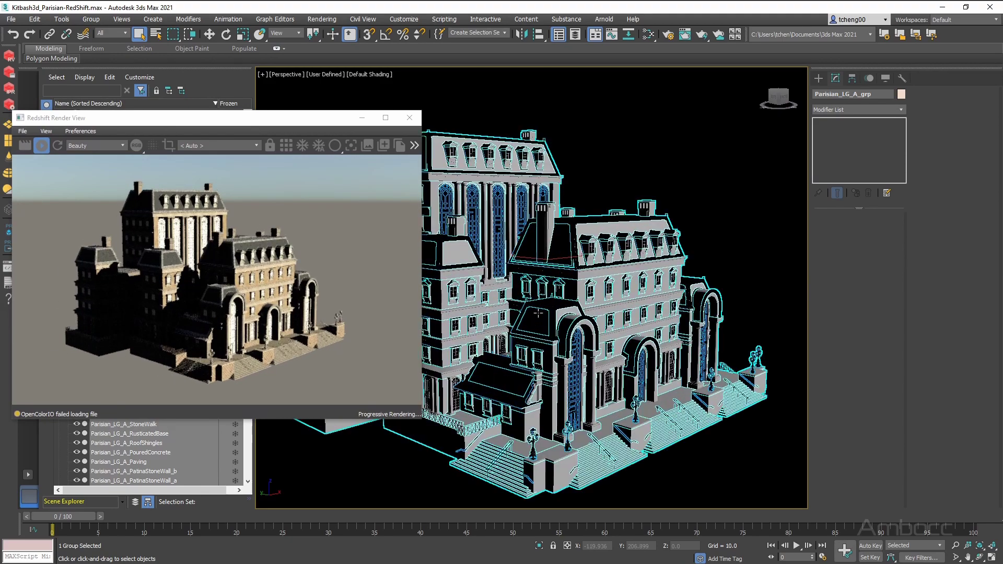
middle_click_drag(543, 306, 542, 304)
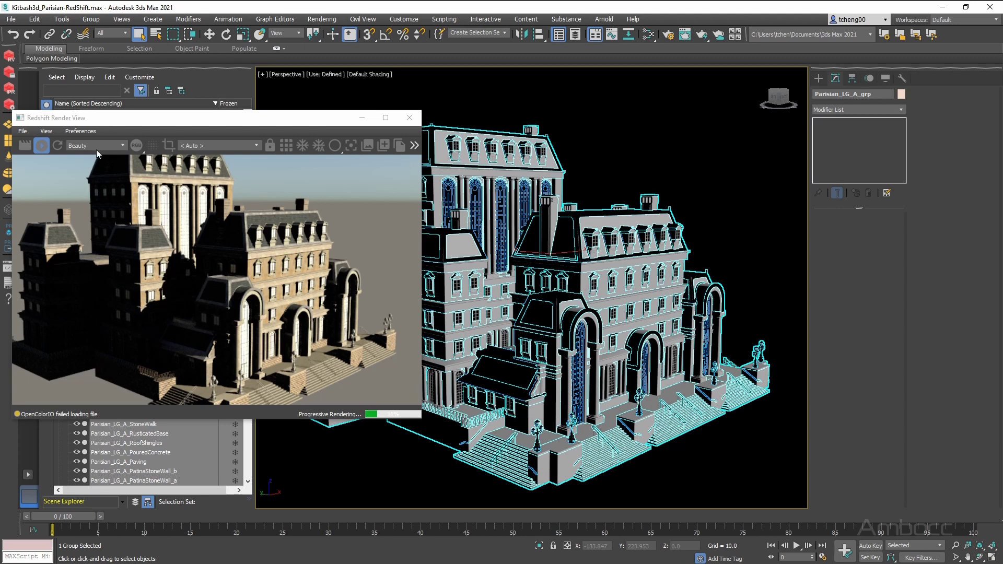
left_click(8, 105)
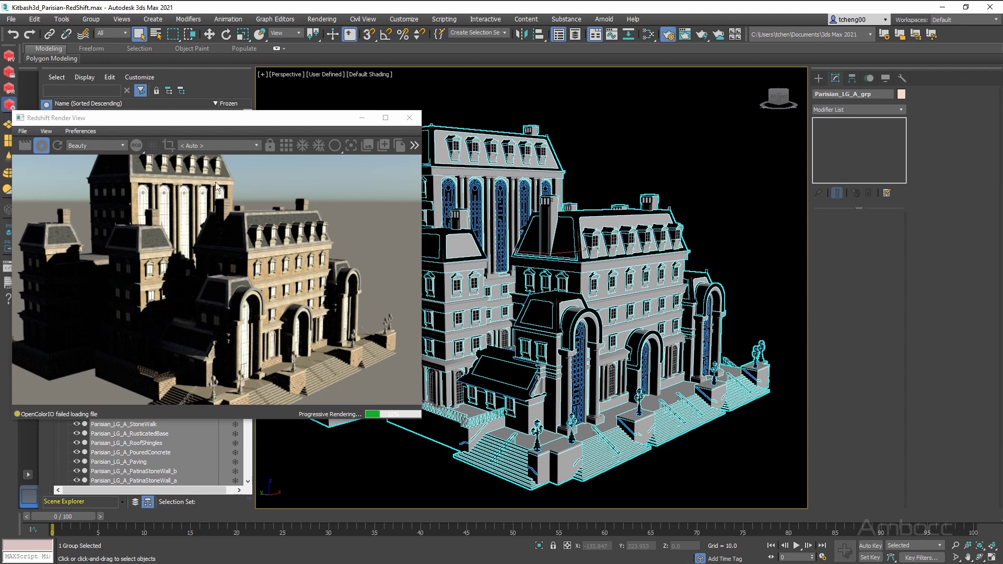
In Render Setup (F10), set both Primary and Secondary GI Engines to Brute Force.
key("F10")
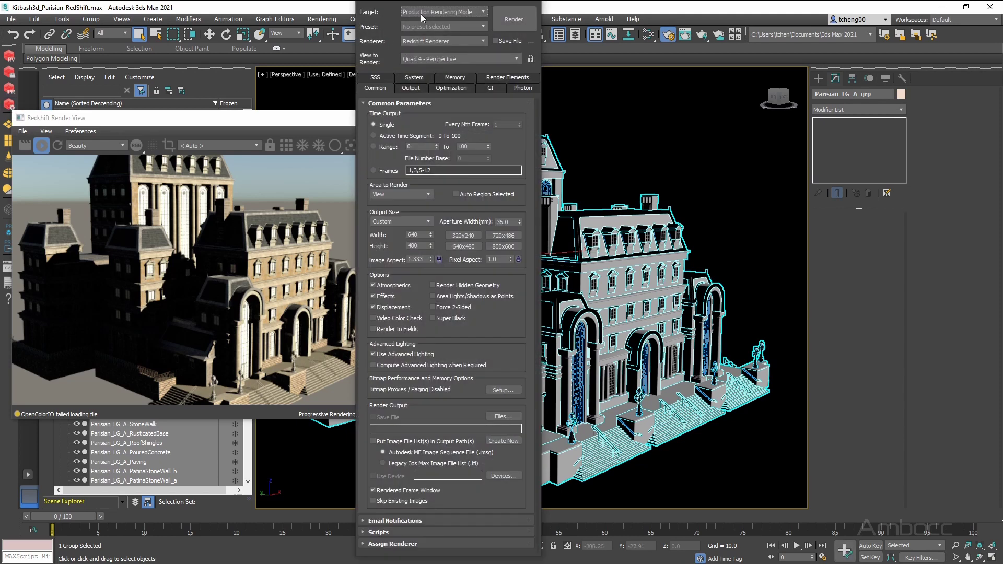
left_click_drag(417, 22, 632, 25)
left_click_drag(706, 343, 706, 554)
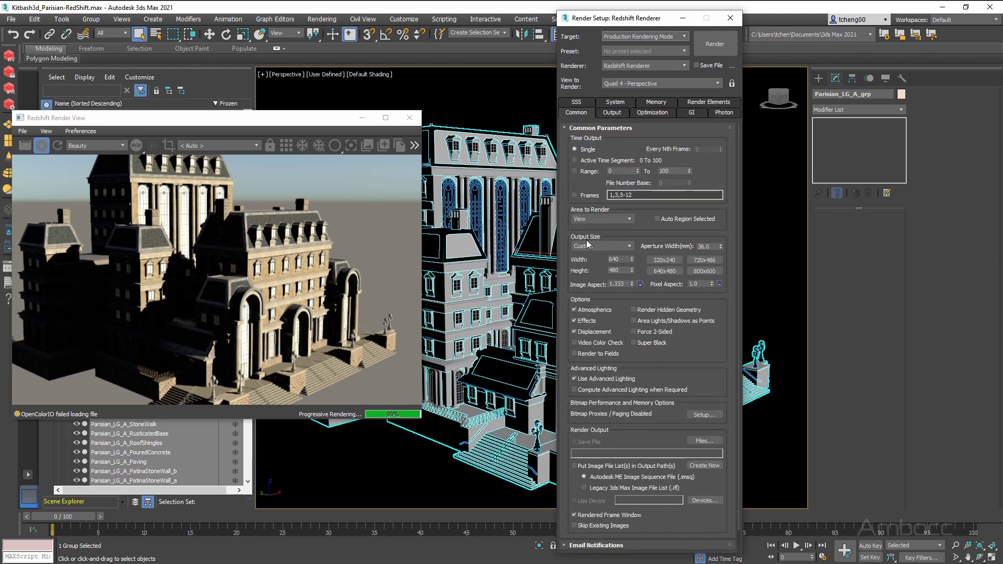
left_click(694, 114)
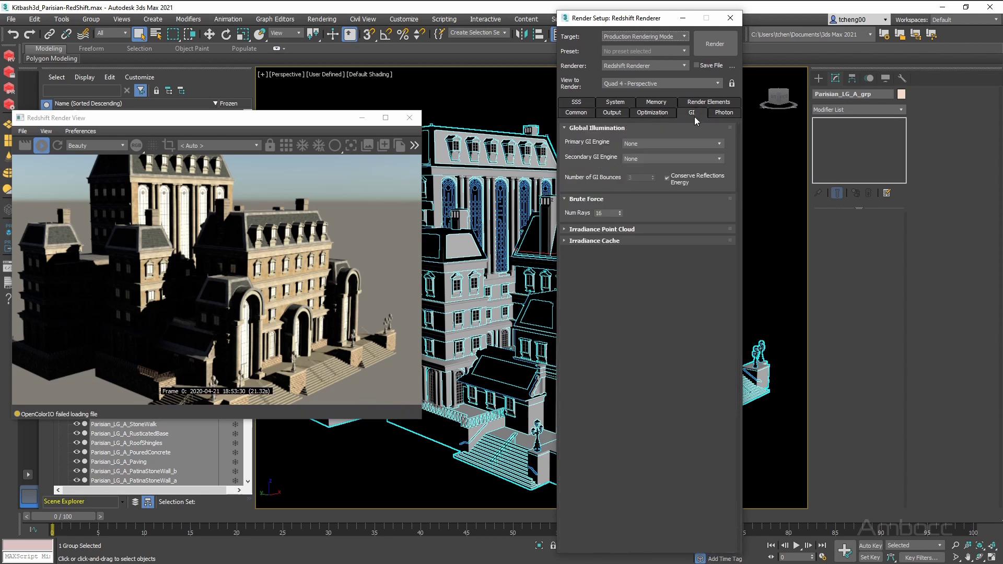
left_click(645, 144)
left_click(640, 173)
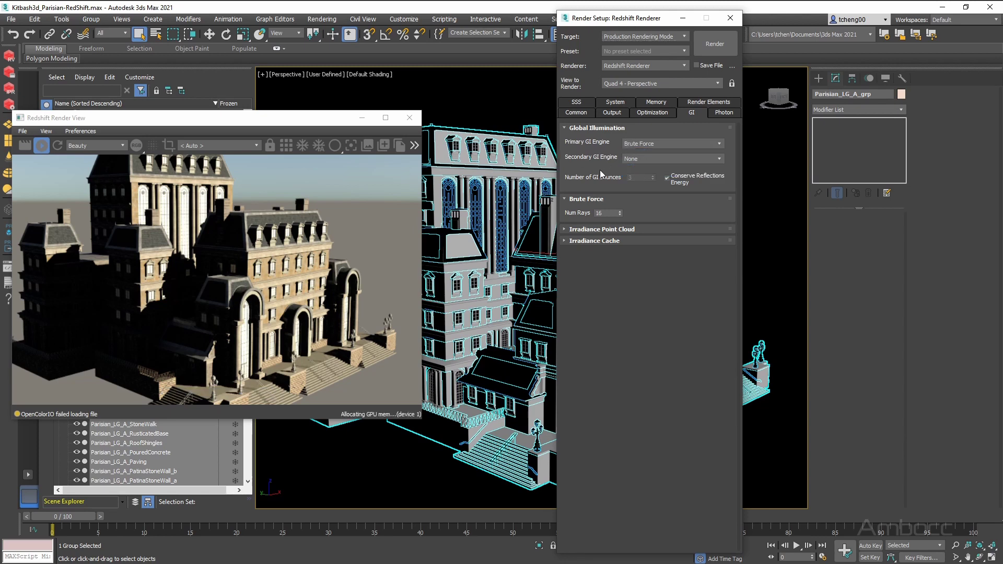
left_click(639, 160)
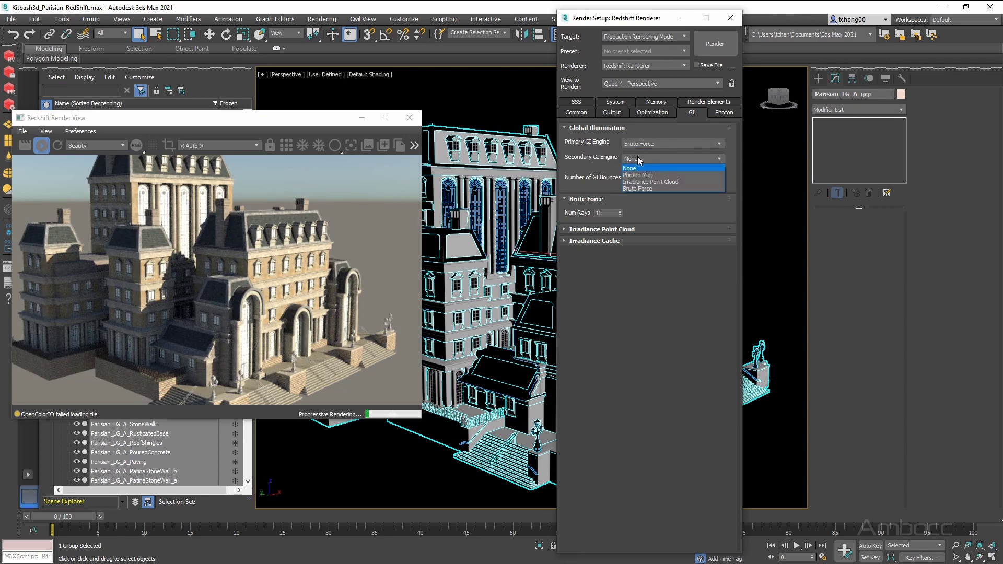
left_click(635, 190)
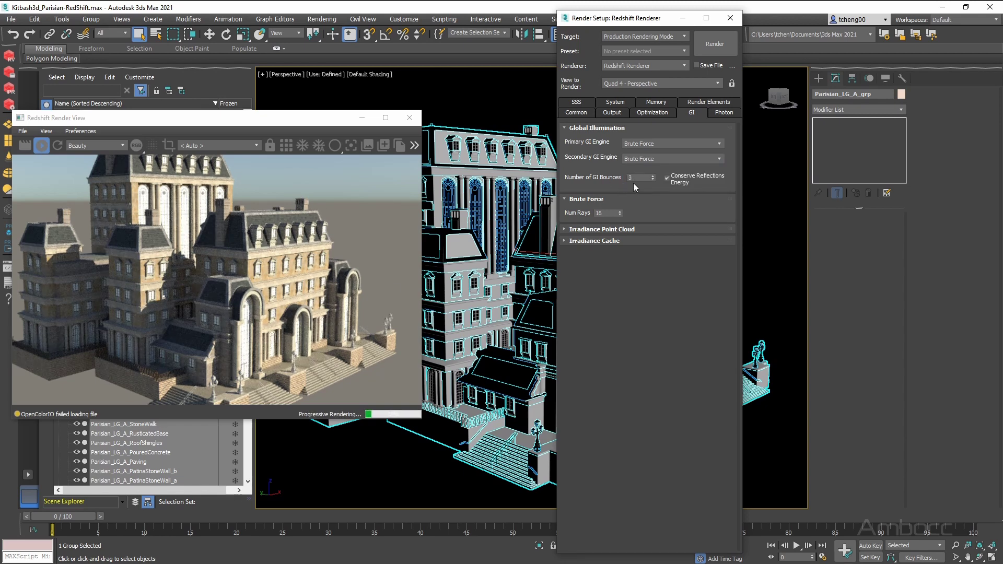
left_click(609, 114)
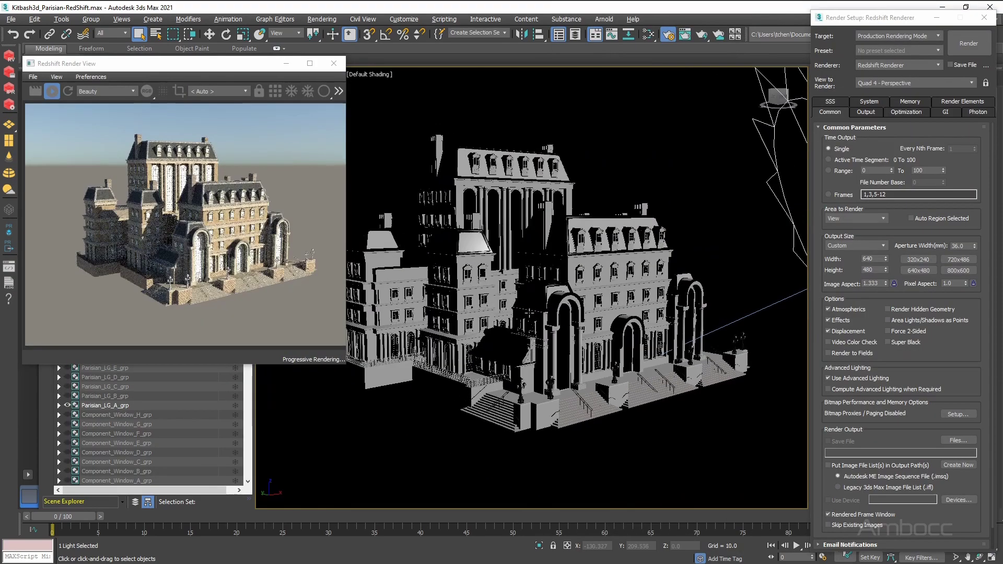
Orbit the Perspective view to a new angle on the Parisian building for the render.
middle_click_drag(529, 313, 538, 296, "alt")
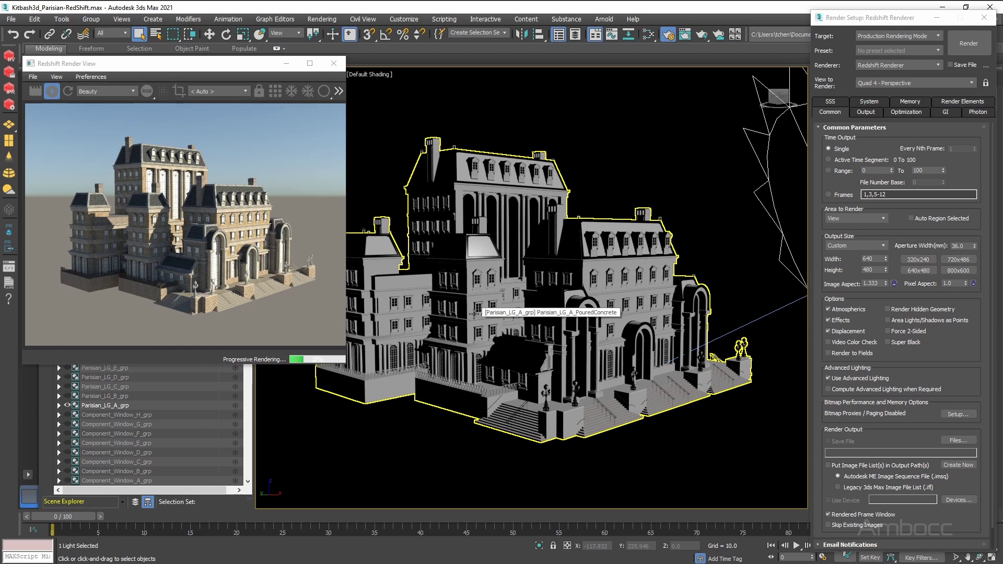
Open the Slate Material Editor with M and position its window to reveal the side panels.
key("m")
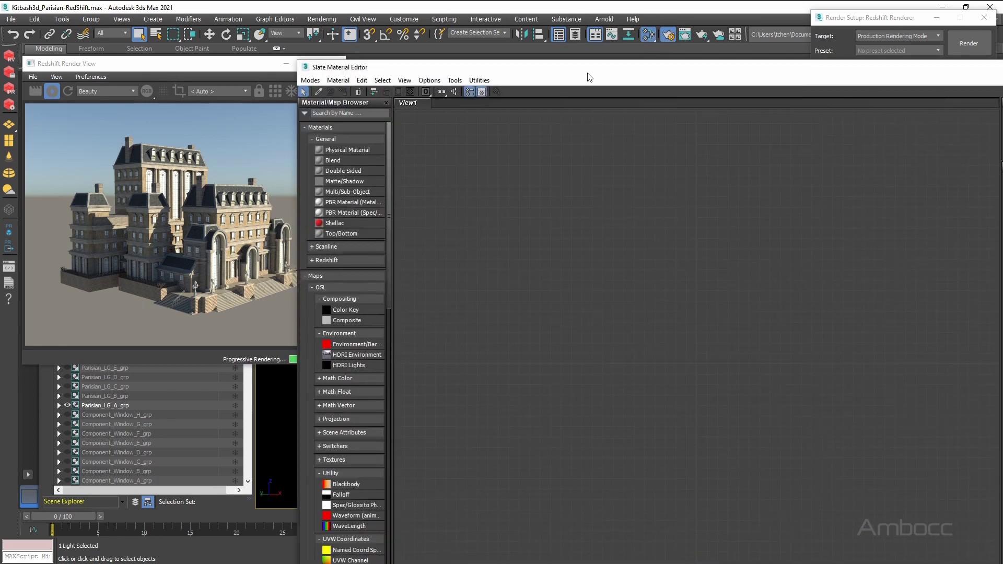
left_click_drag(606, 70, 348, 65)
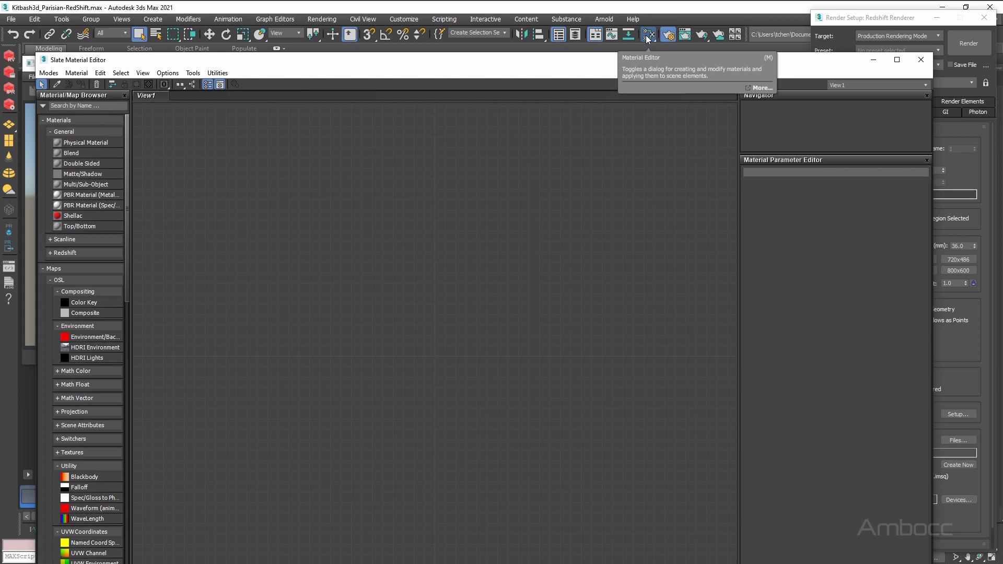
left_click_drag(540, 60, 554, 20)
middle_click_drag(407, 274, 419, 278)
Load all scene materials into View1 and pan across the trees to the Glass material.
left_click(87, 29)
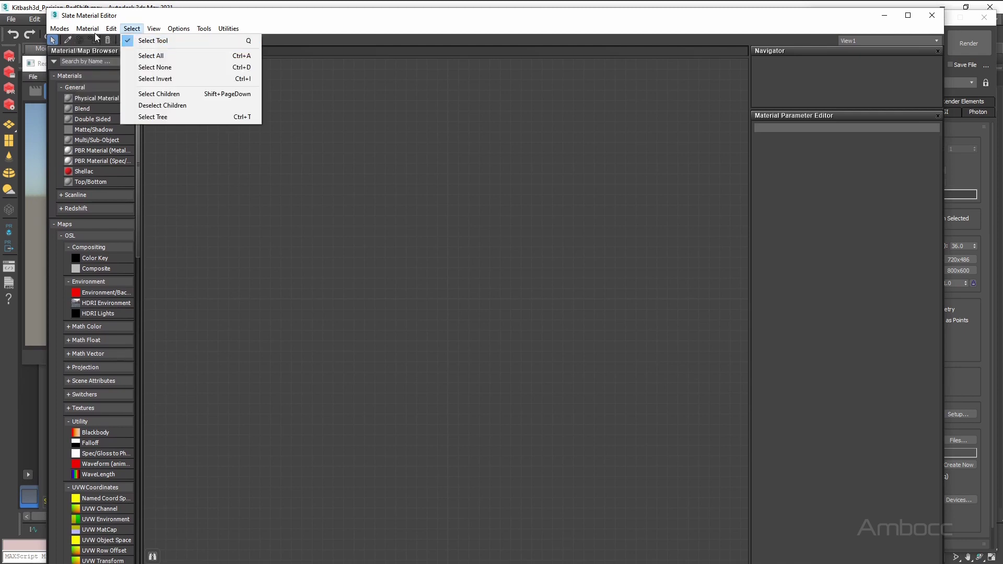
left_click(100, 64)
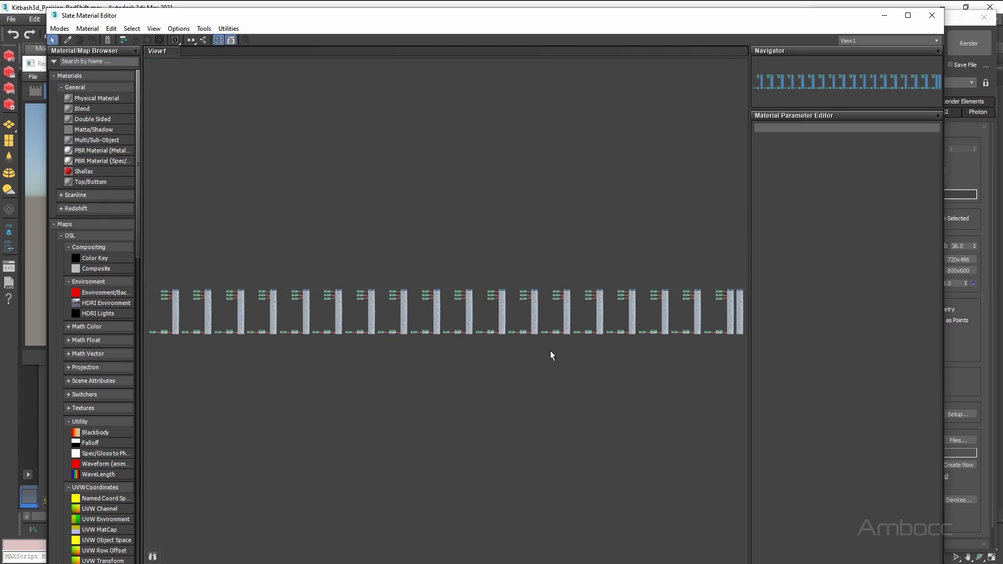
scroll(524, 300, "up", 8)
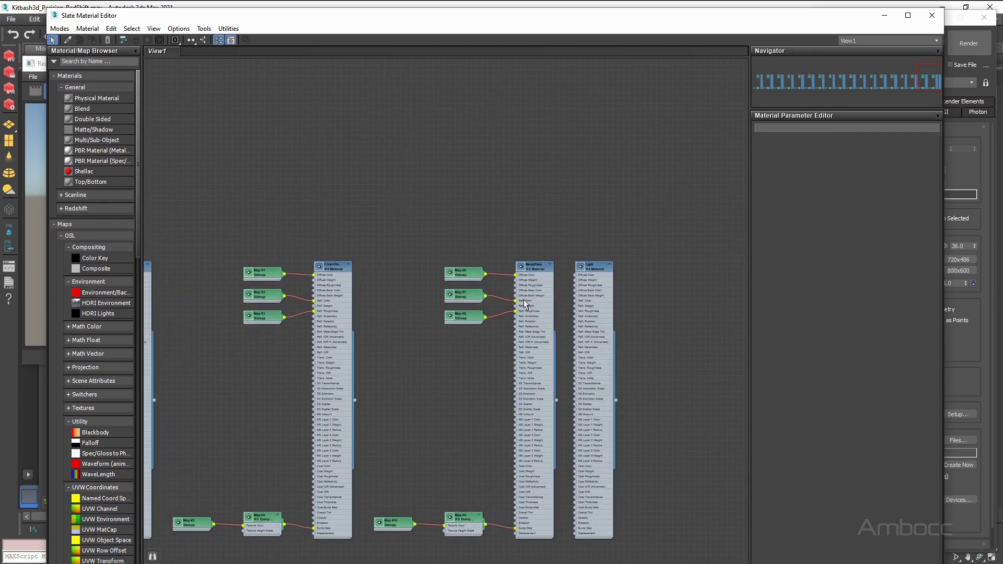
middle_click_drag(360, 309, 523, 298)
scroll(523, 298, "down", 3)
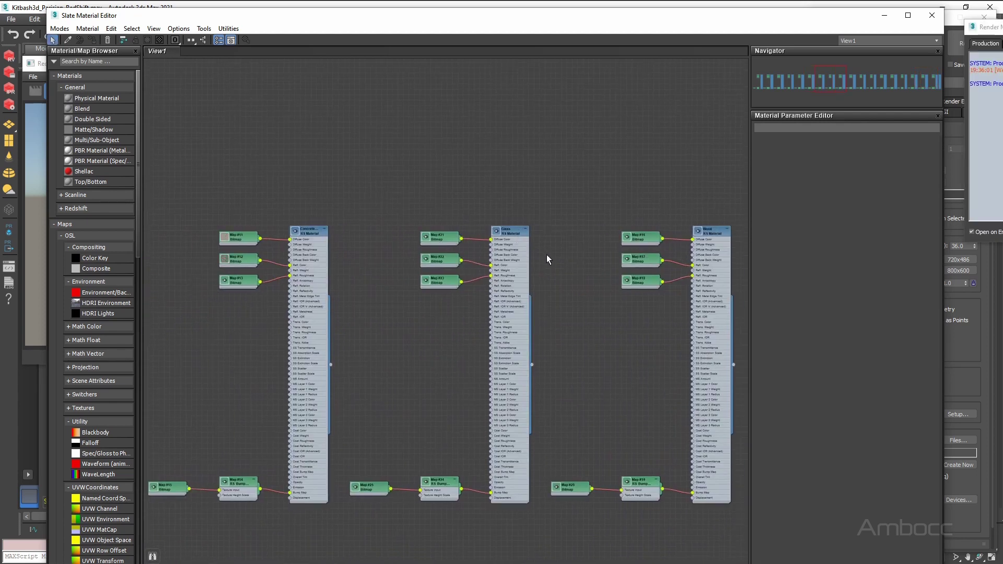
middle_click_drag(547, 253, 460, 264)
Disconnect the Map #21 KB3D_ParisGlass_basecolor.jpg bitmap from the Glass Diffuse Color socket.
scroll(459, 264, "up", 2)
double_click(424, 240)
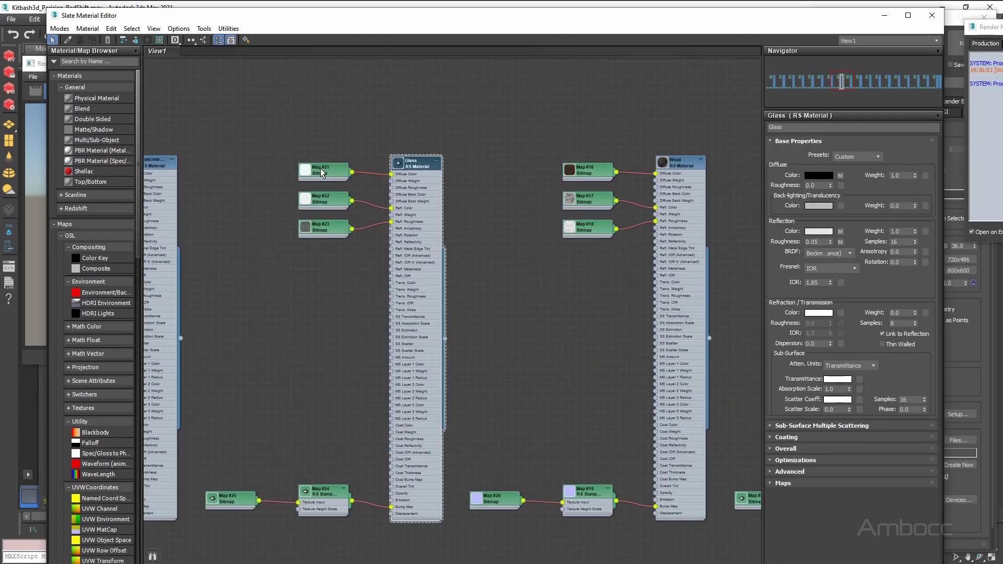
double_click(327, 174)
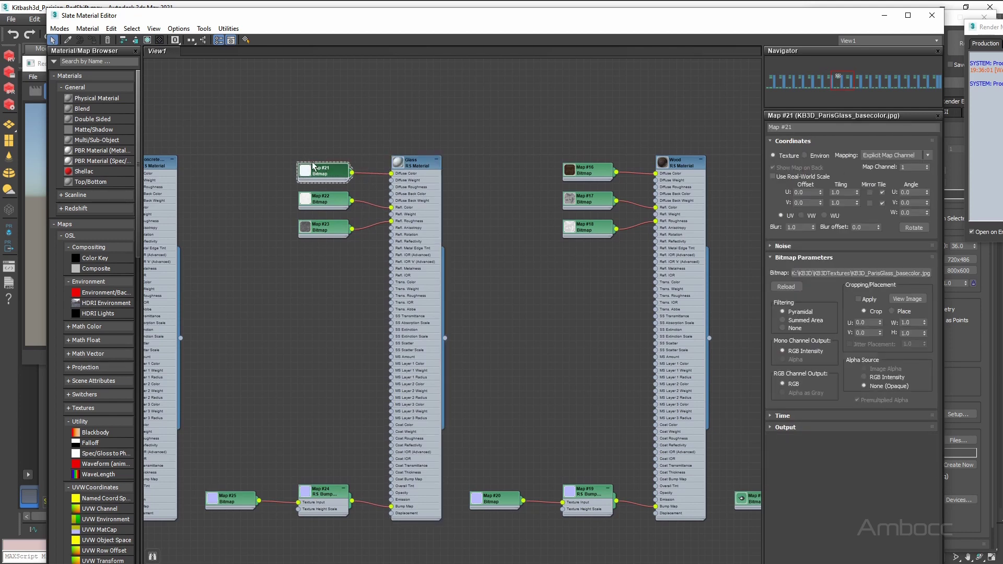
double_click(309, 171)
left_click_drag(309, 171, 269, 127)
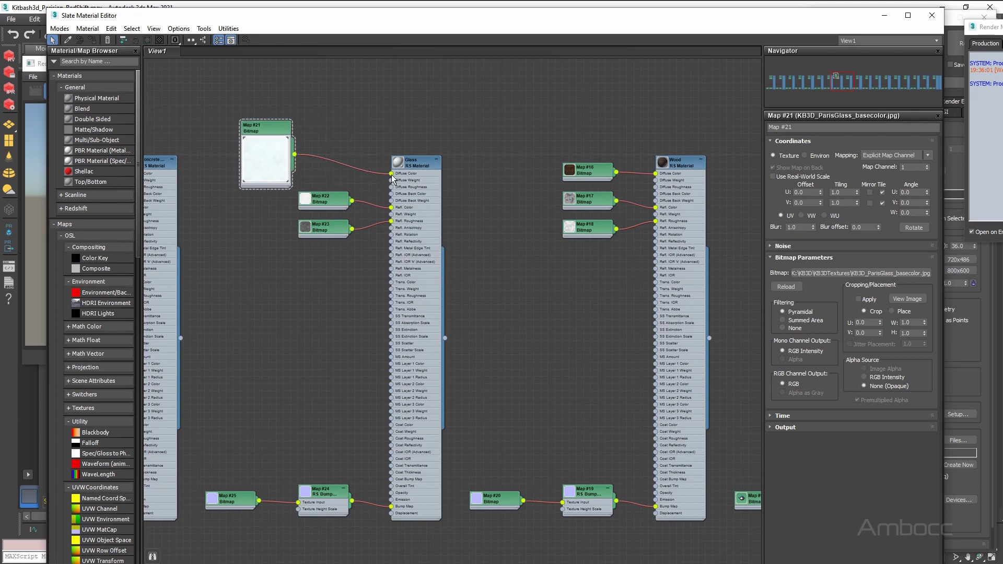
left_click_drag(390, 173, 378, 181)
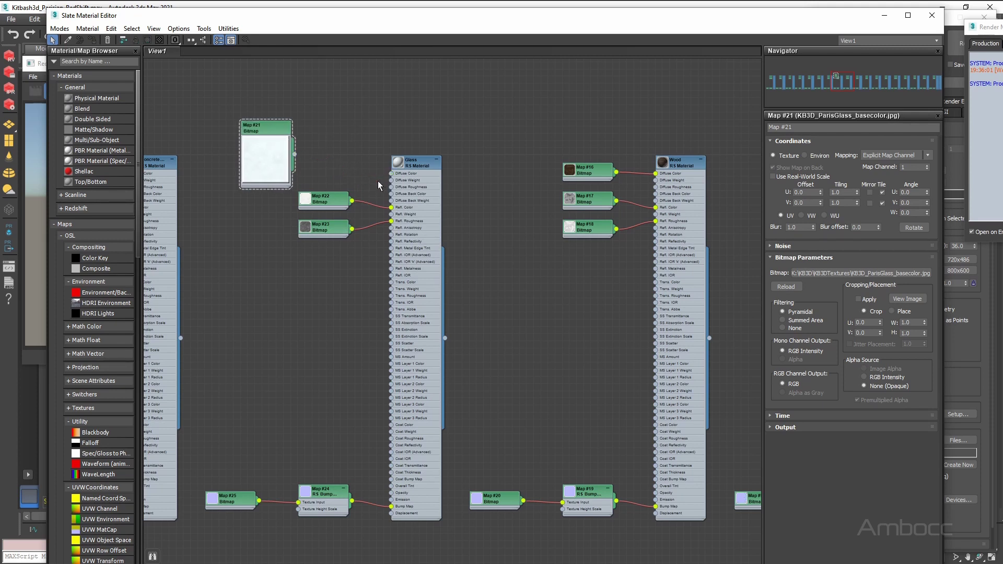
Set the Glass material's Diffuse Color to a near-black value in the Color Selector.
double_click(418, 164)
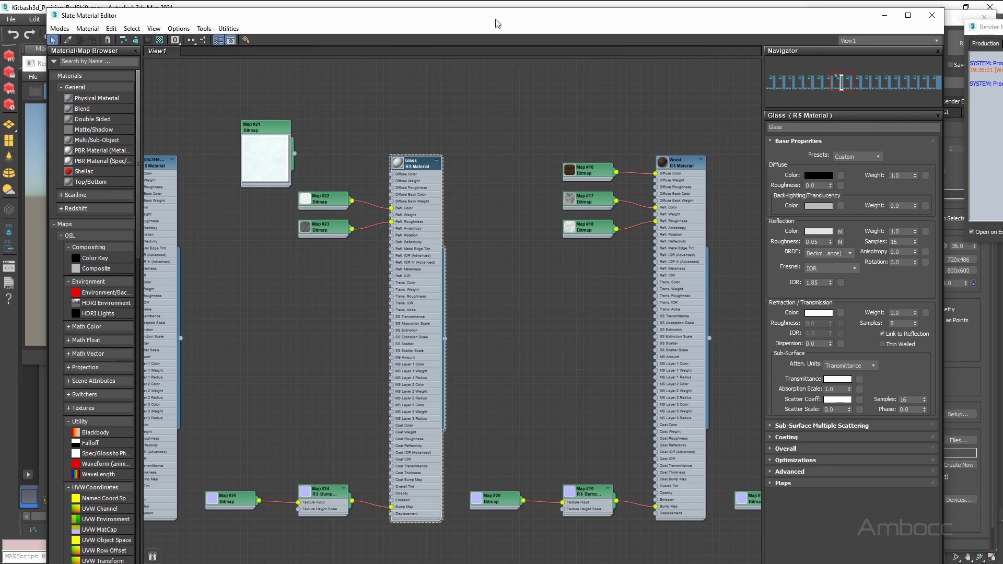
left_click_drag(500, 22, 764, 46)
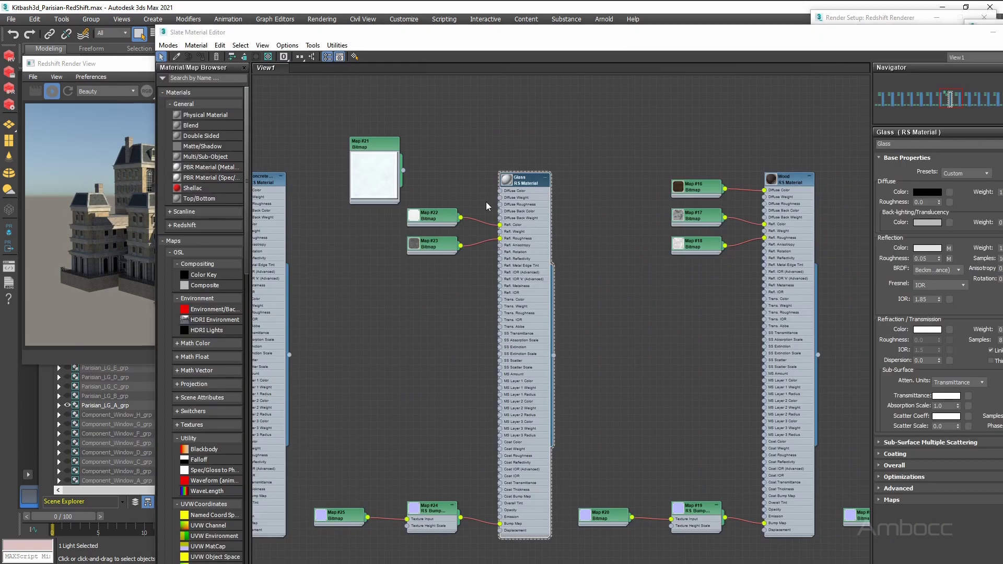
left_click(418, 122)
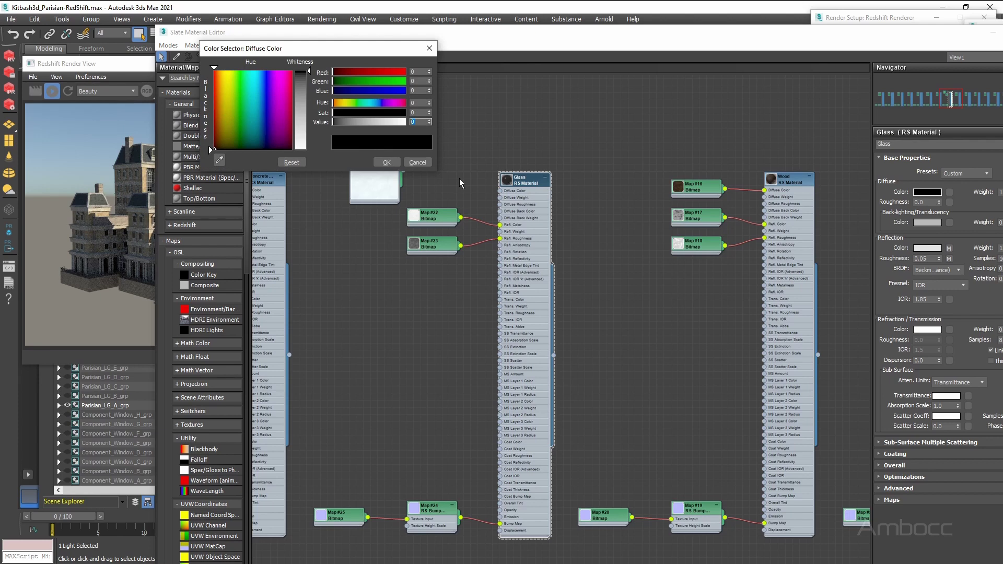
left_click(386, 162)
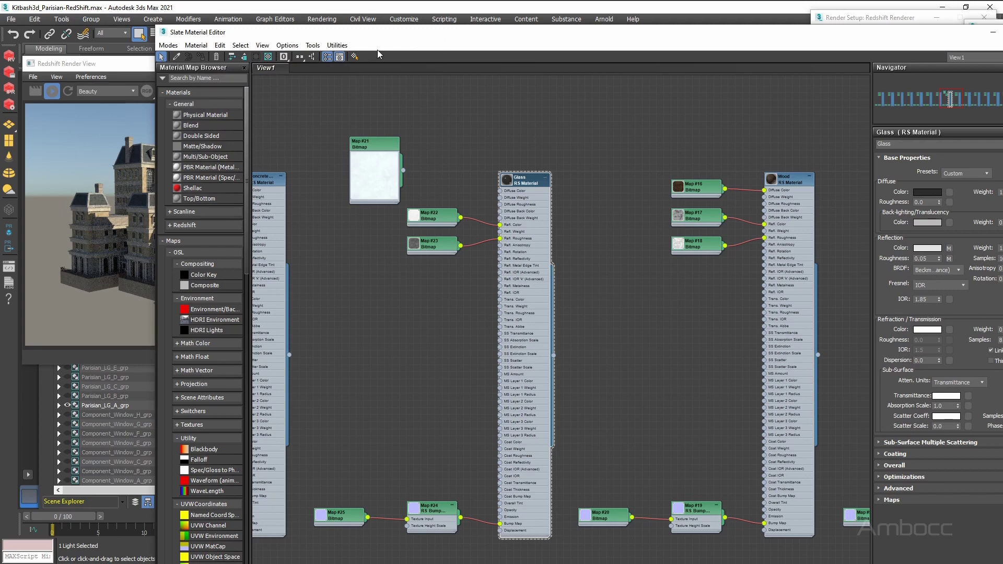
left_click_drag(393, 34, 585, 48)
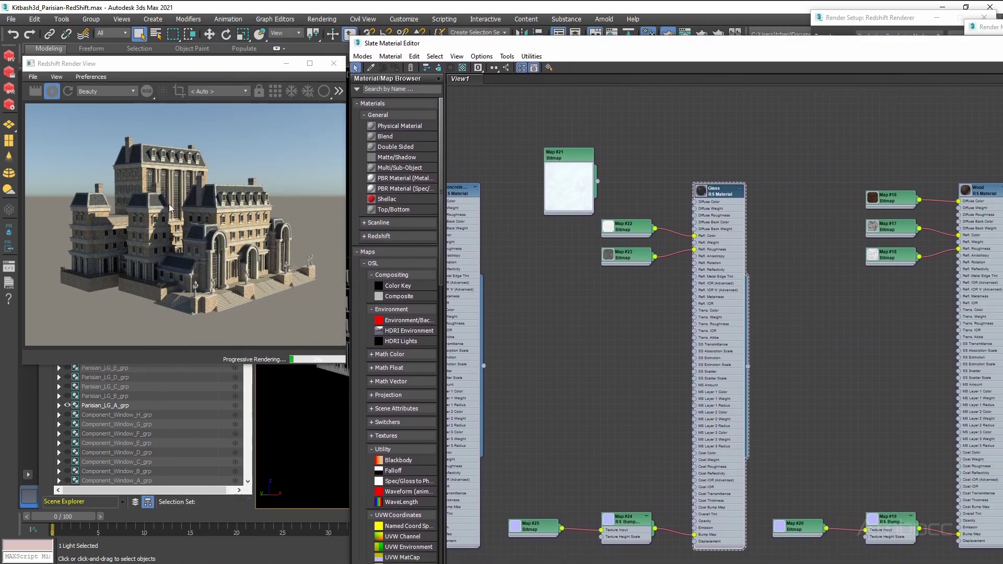
Close the Slate Material Editor and enlarge the Redshift Render View window.
double_click(733, 49)
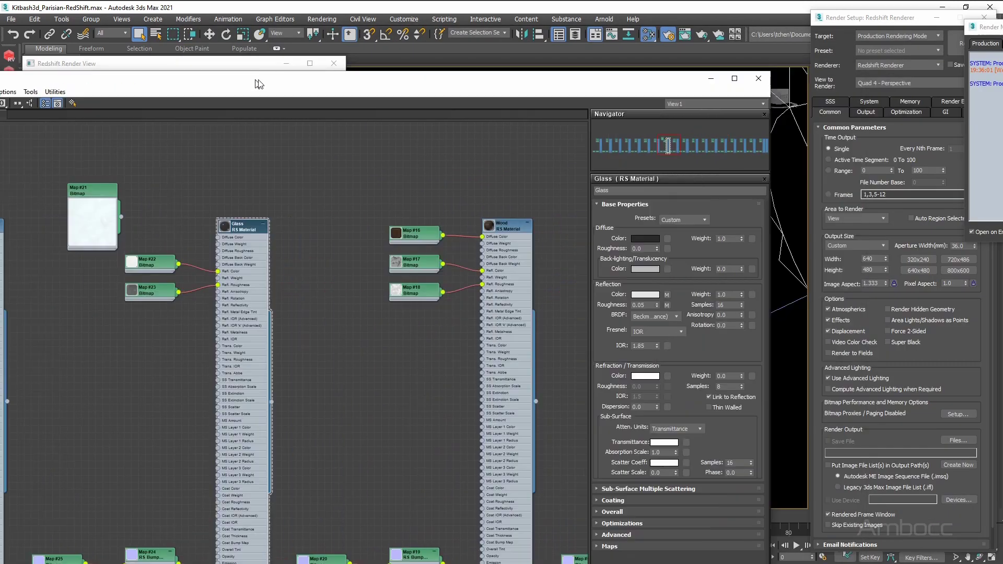
left_click(768, 85)
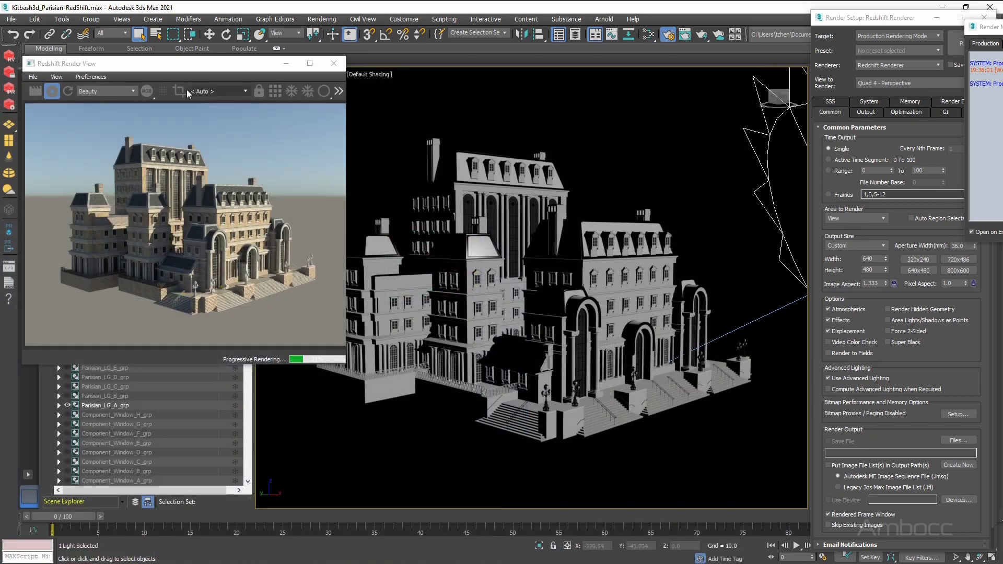
left_click_drag(206, 67, 442, 74)
left_click_drag(581, 369, 632, 385)
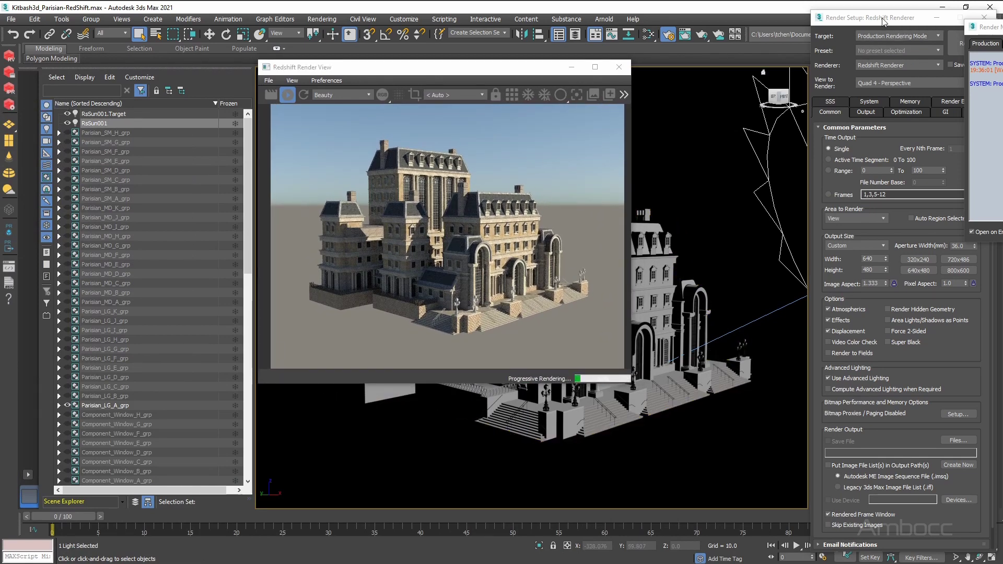
Set the Render Setup Output Size preset to HDTV (video) 1920x1080.
left_click_drag(886, 17, 820, 13)
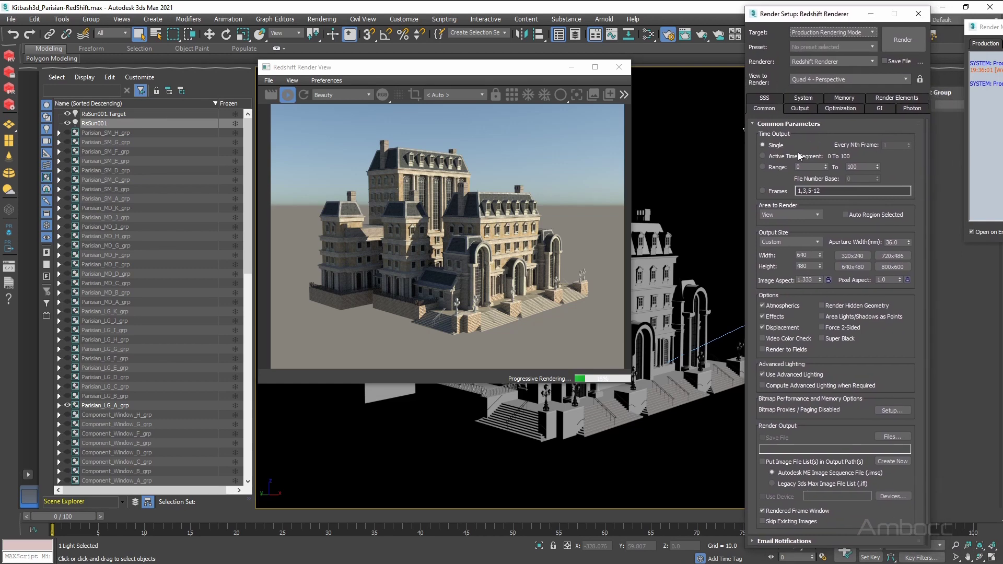
scroll(896, 342, "down", 1)
scroll(895, 343, "up", 1)
left_click(788, 238)
left_click(783, 246)
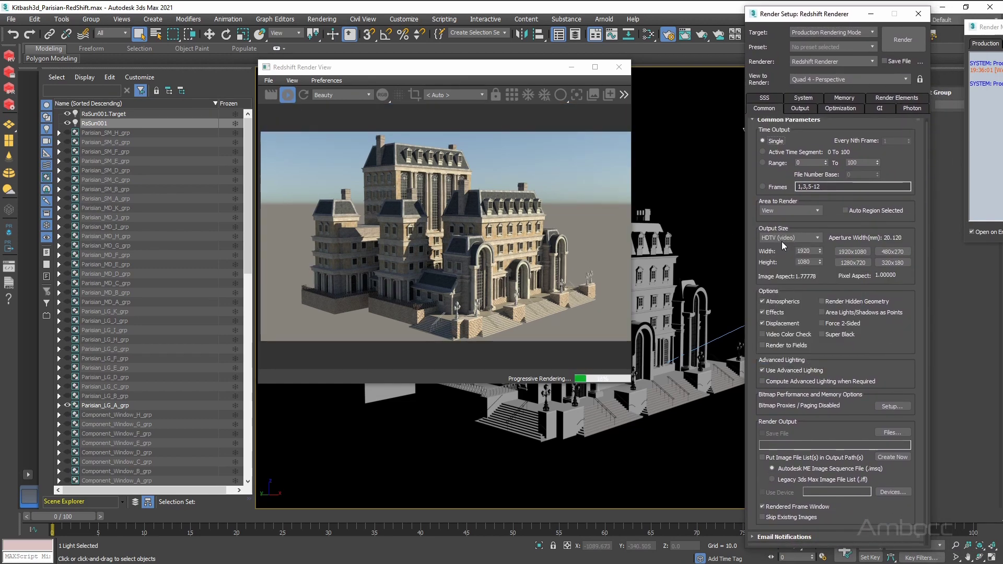
scroll(847, 249, "down", 1)
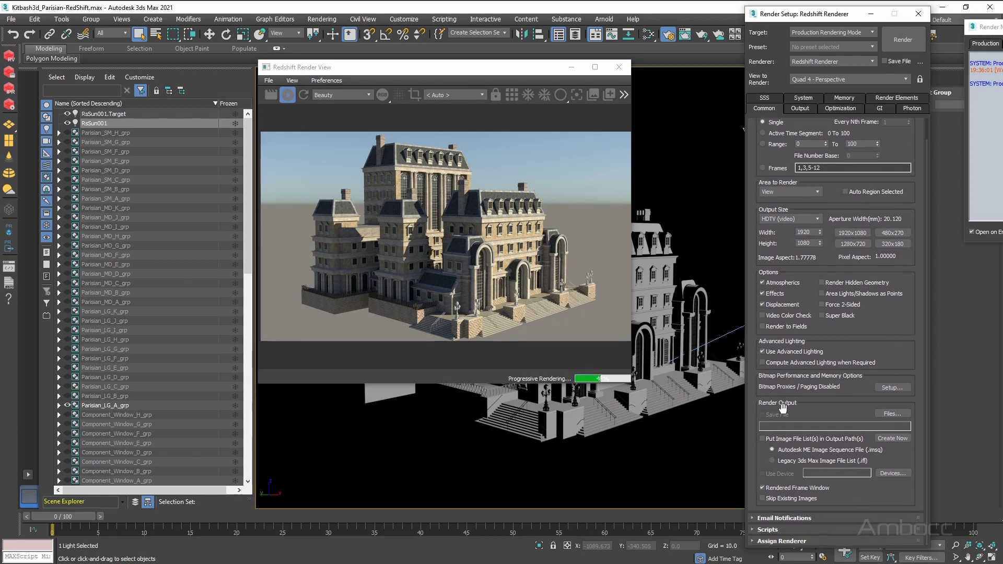
Create a new 'renders' folder under Desktop\Redshift for the render output and open it.
left_click(893, 414)
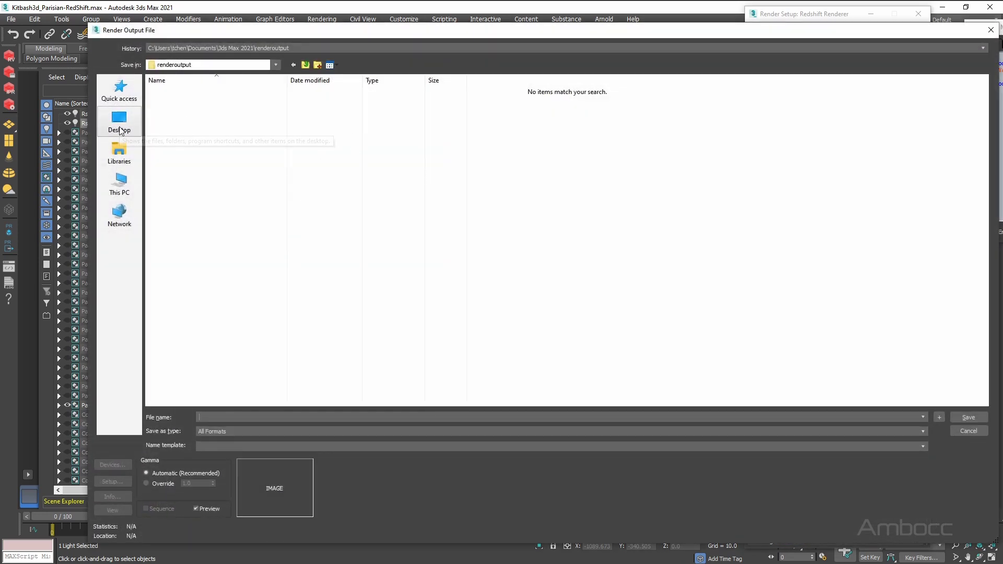
left_click(119, 128)
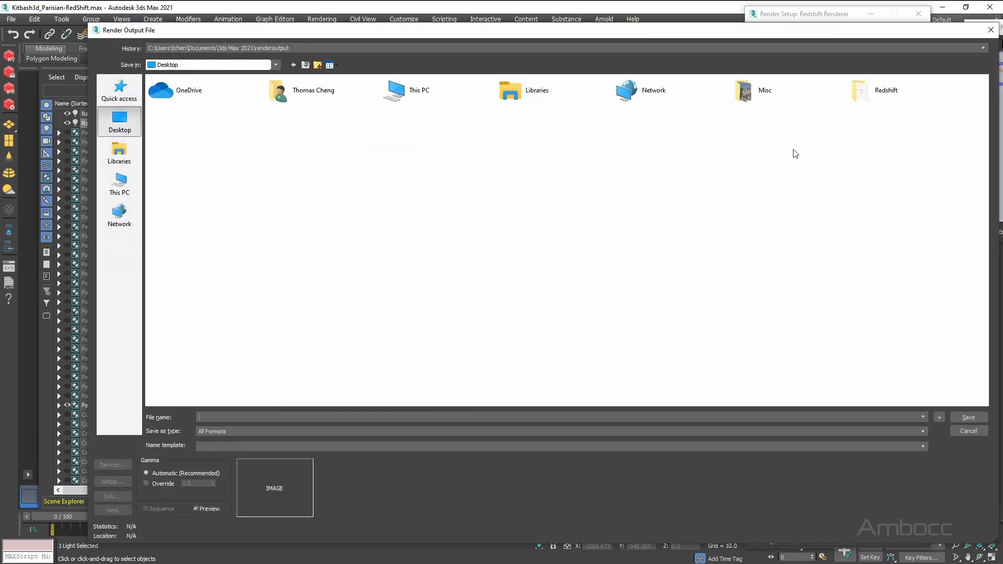
double_click(863, 98)
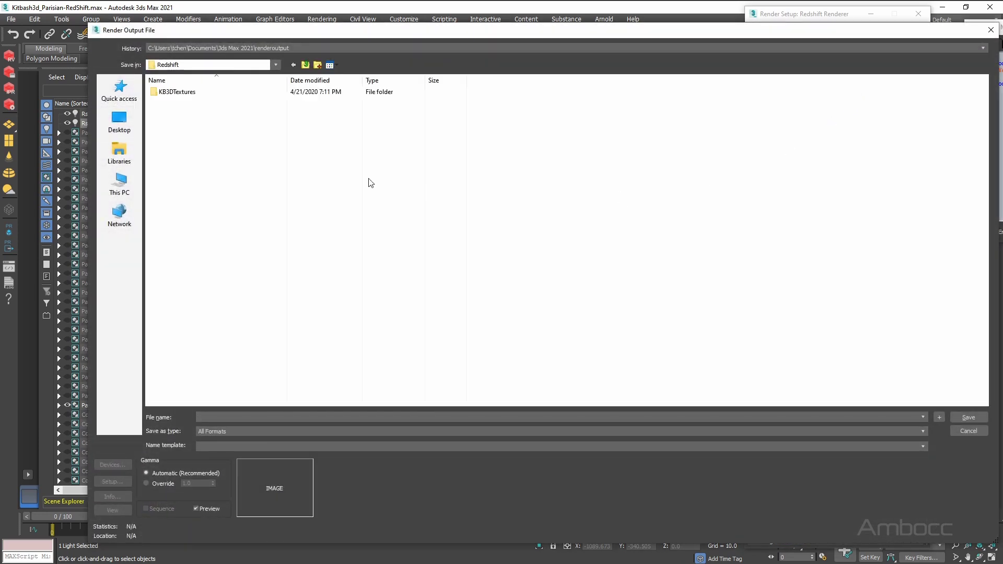
right_click(188, 153)
mouse_move(236, 255)
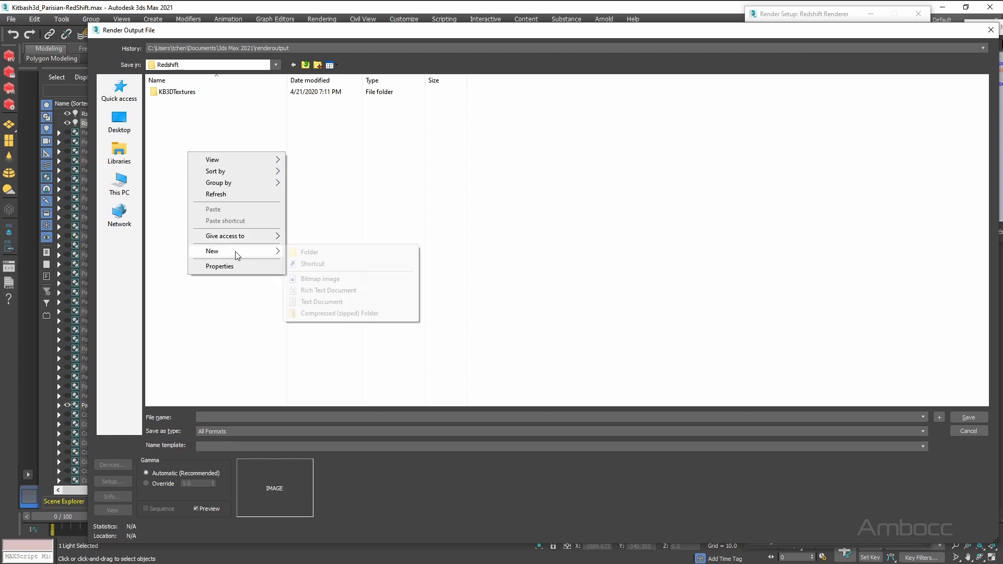
left_click(308, 253)
type("renders")
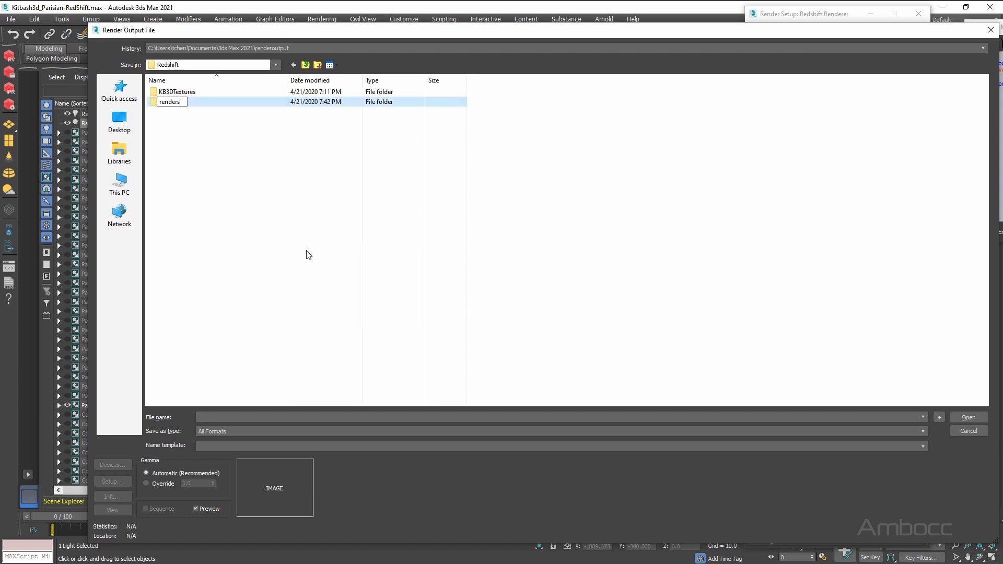
key("Return")
double_click(167, 102)
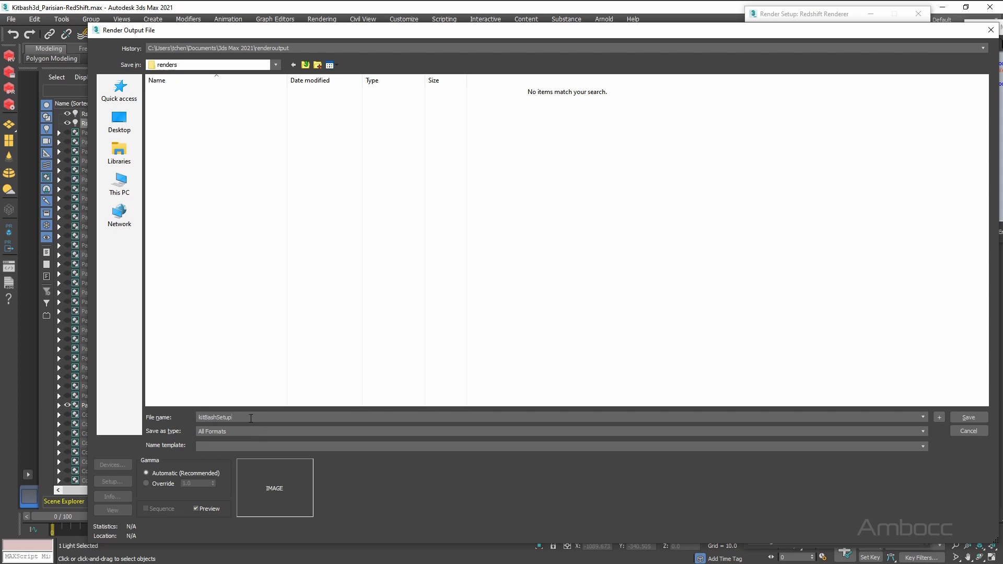
Save the output as JPEG kitBashSetup.jpg with quality 95.
left_click(222, 432)
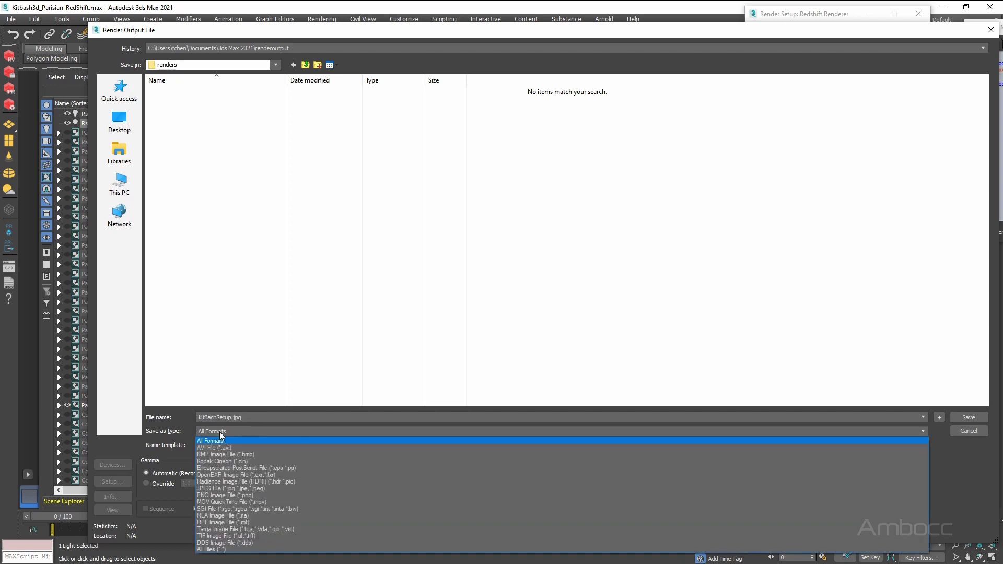
left_click(219, 489)
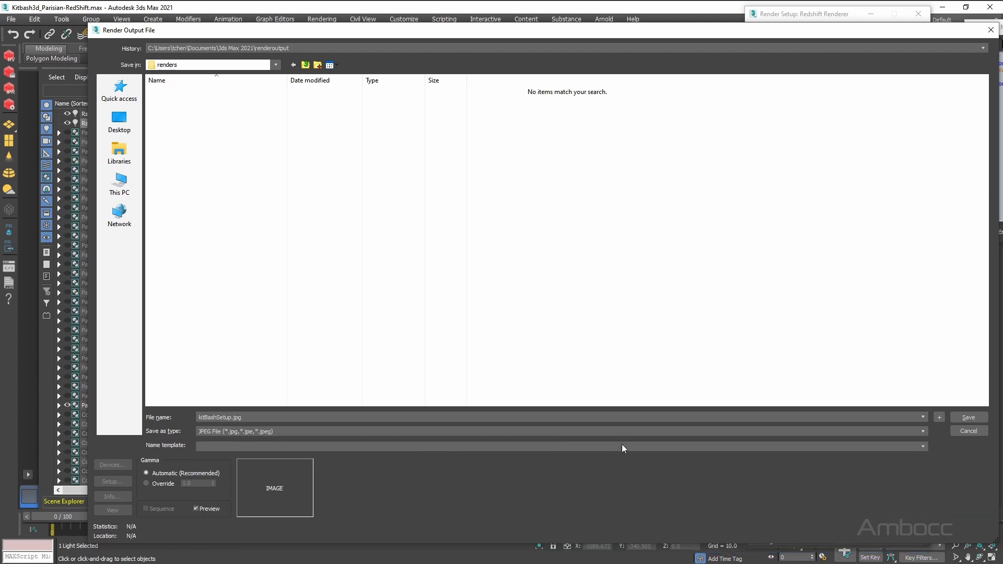
left_click(969, 417)
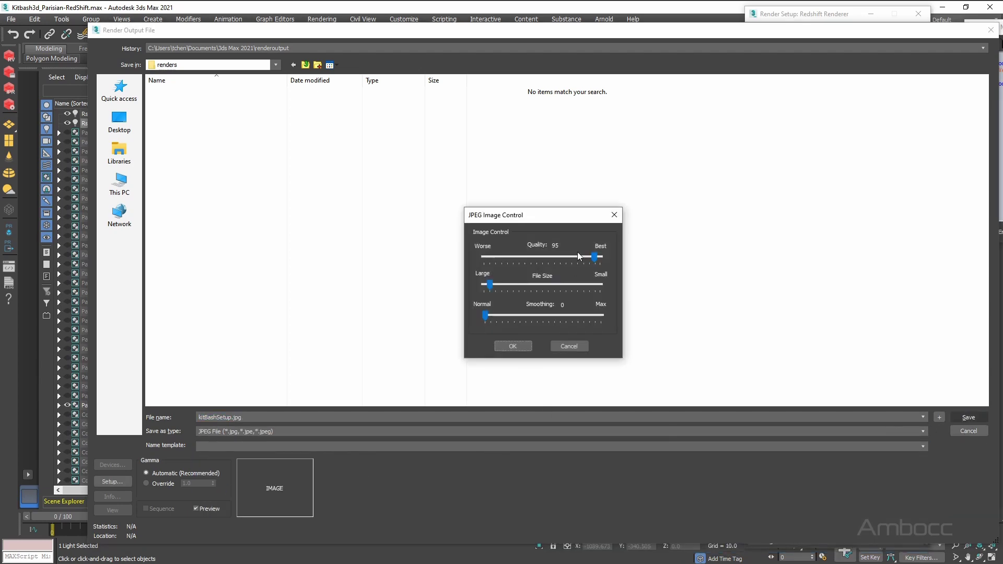
left_click(527, 345)
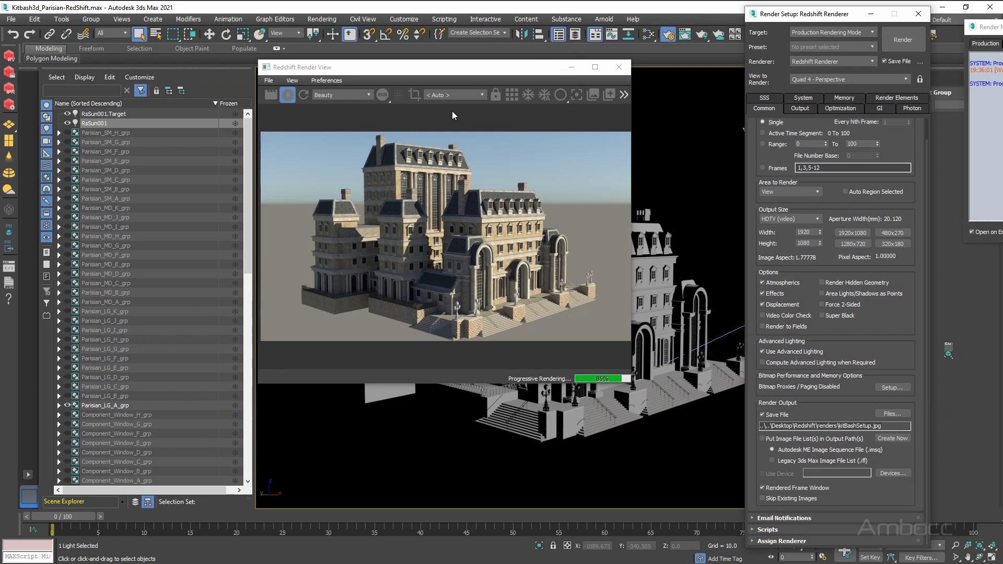
Stop the progressive preview and run a full production render of the building.
left_click(289, 99)
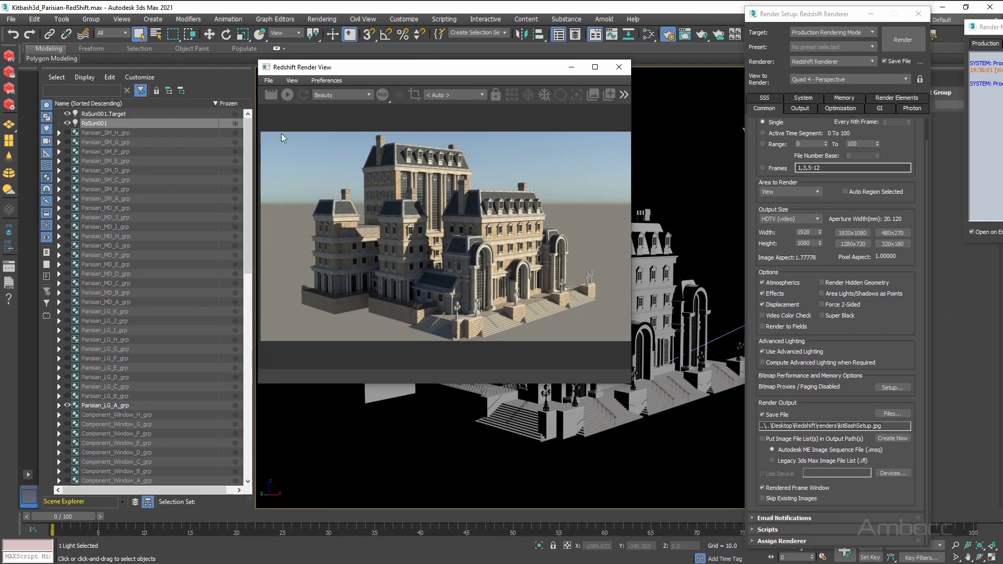
left_click(271, 98)
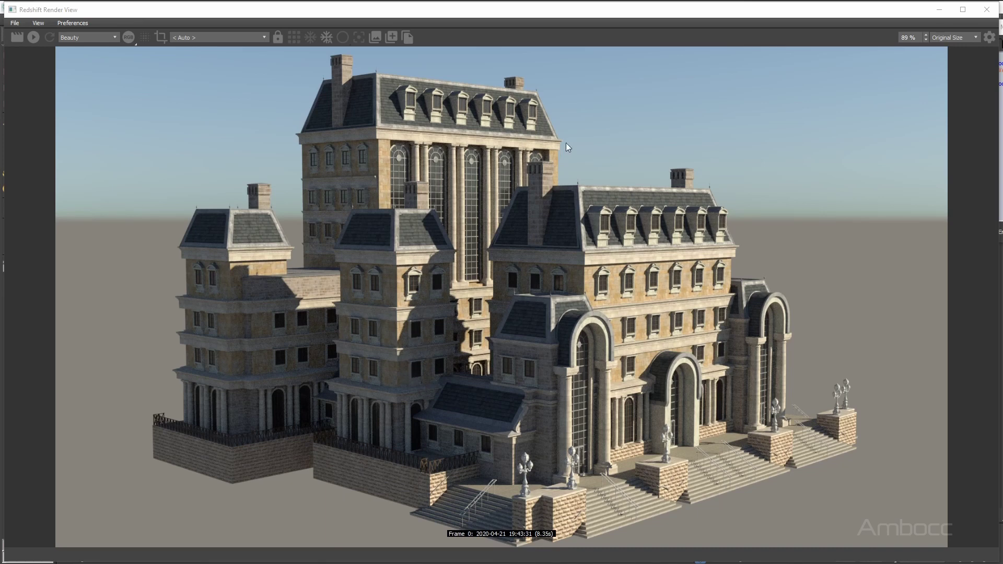
Enable Automatic Sampling under Redshift System > Experimental Options.
left_click(942, 14)
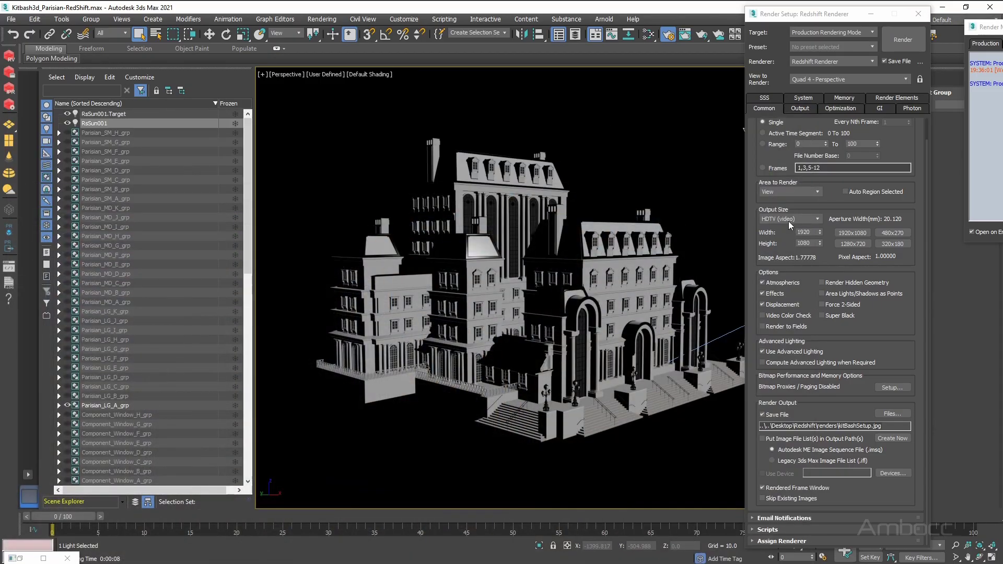
left_click_drag(820, 14, 821, 9)
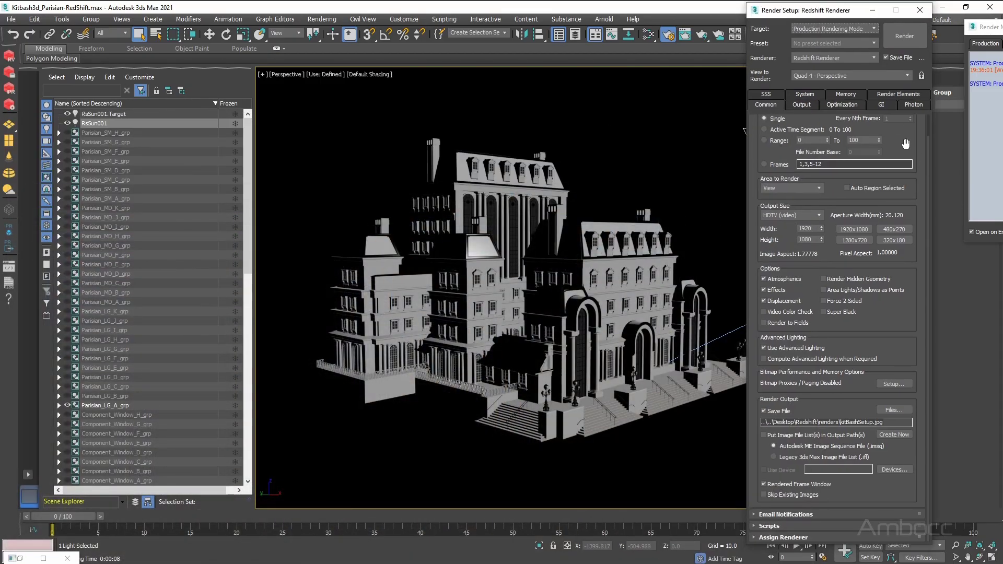
left_click(806, 94)
scroll(873, 196, "down", 2)
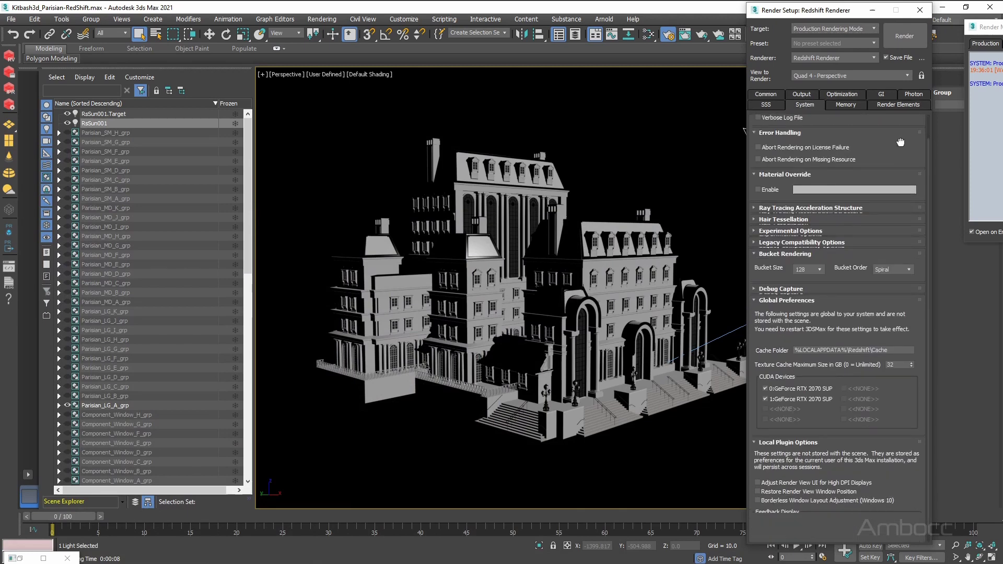
left_click(755, 227)
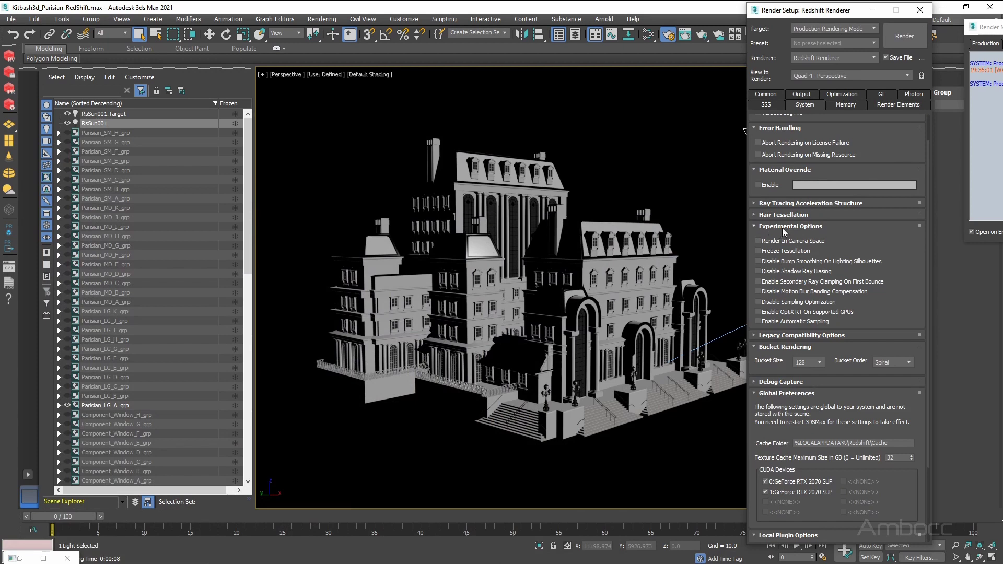
left_click(758, 322)
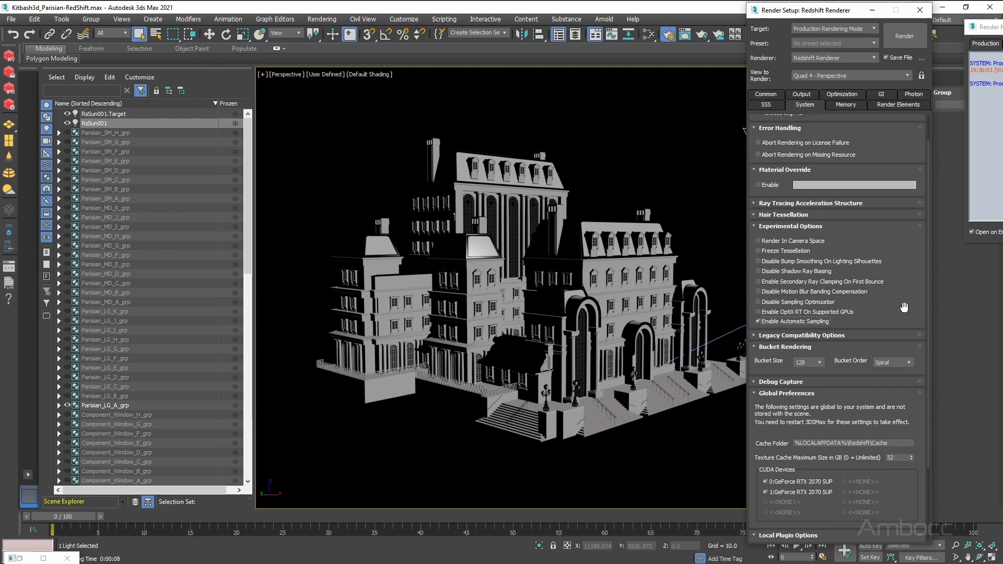
left_click(761, 228)
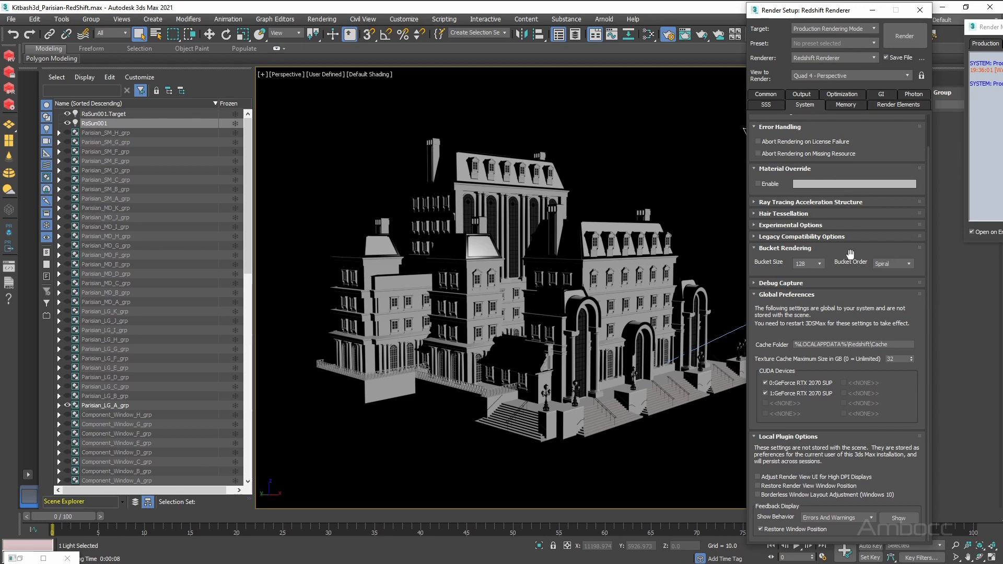
Adjust the Unified Sampling adaptive error threshold on the Output tab and re-render with Shift+Q.
left_click(803, 95)
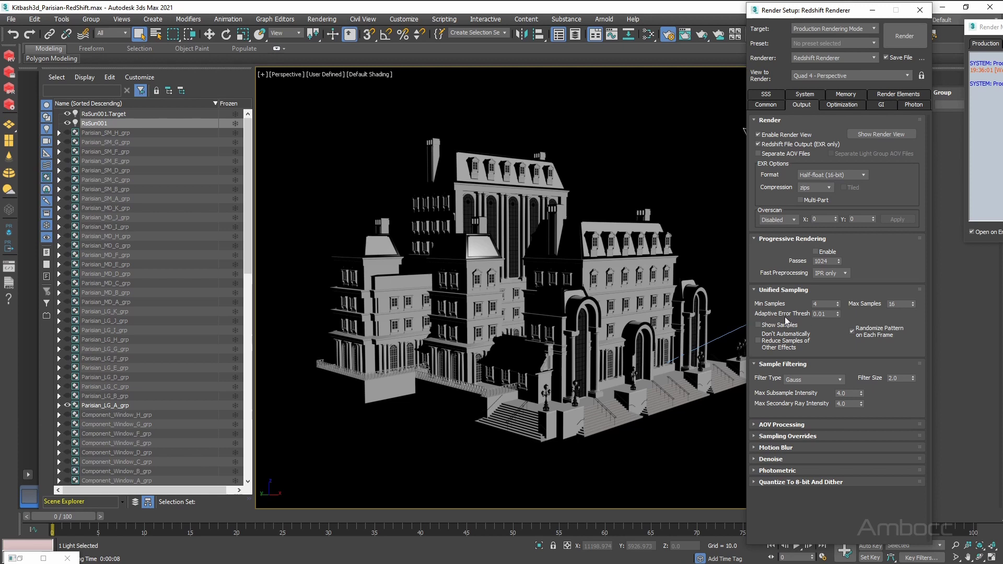
double_click(827, 314)
key("shift+q")
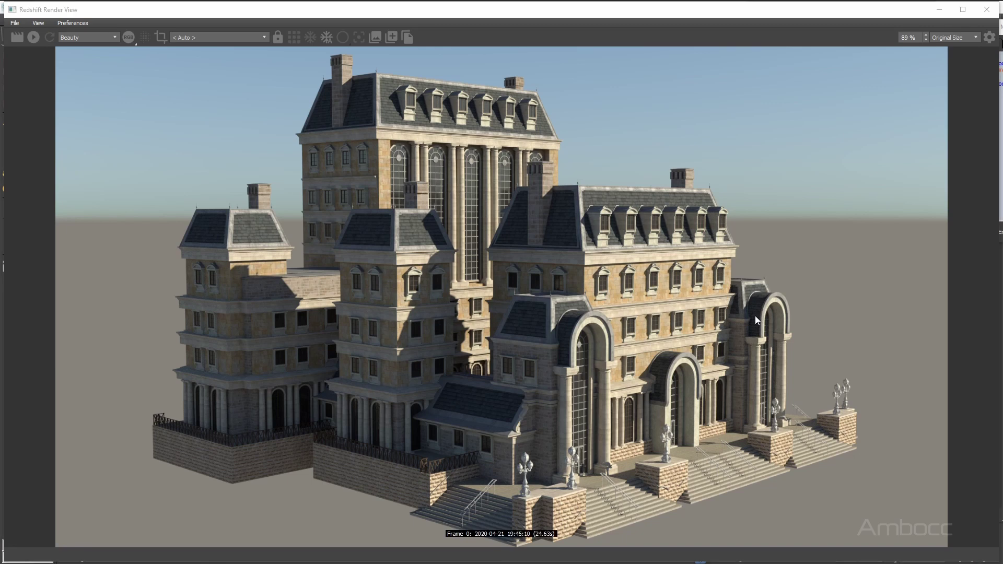
Maximize the Redshift Render View to inspect the finished render, then close it.
left_click(963, 9)
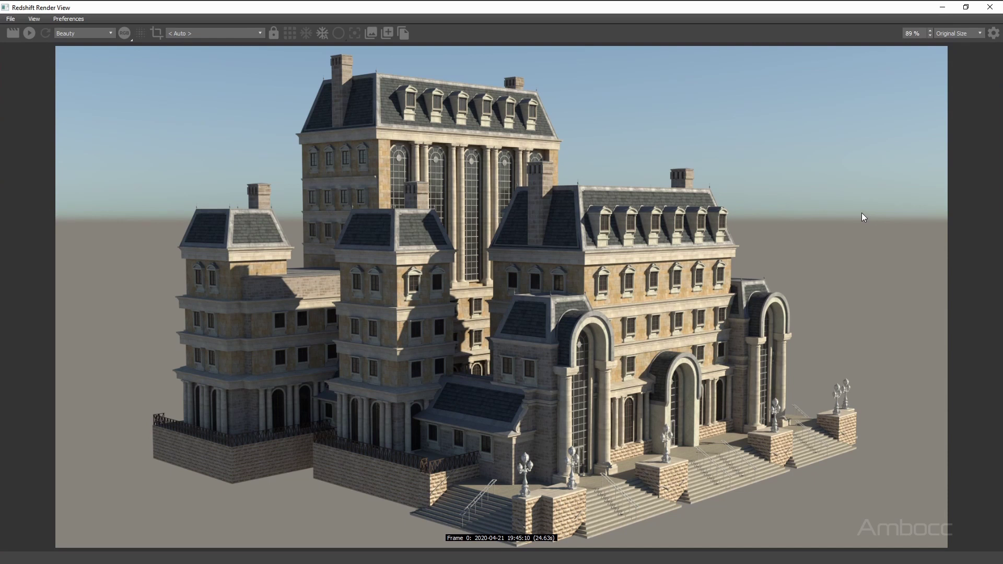
left_click(986, 10)
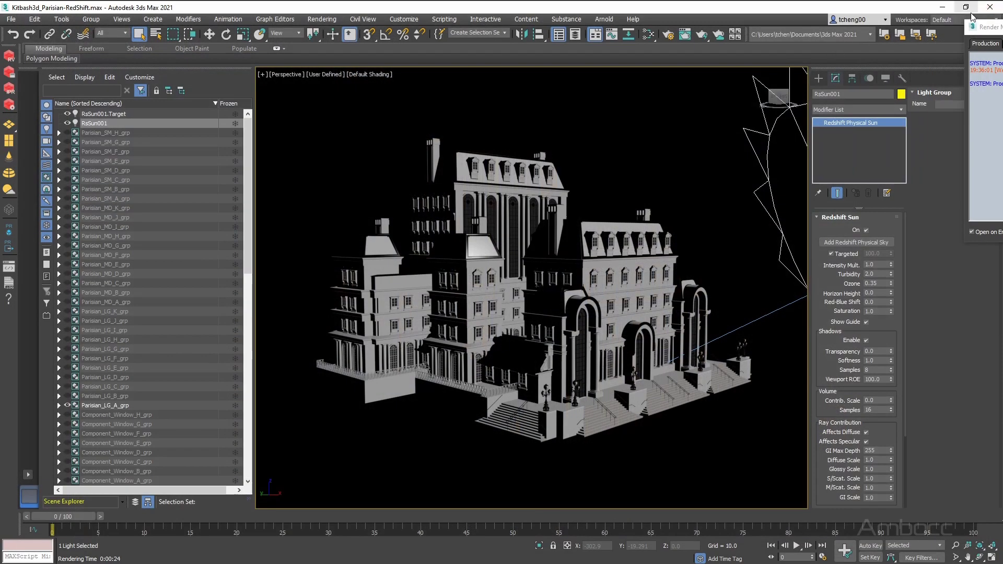
Exit 3ds Max, triggering the prompt to save the modified Parisian scene.
left_click(991, 7)
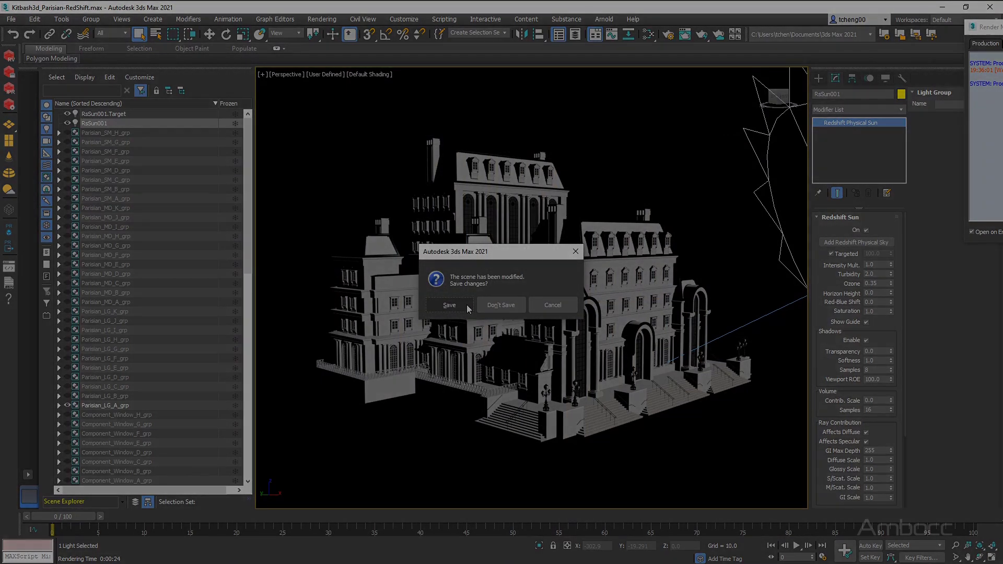